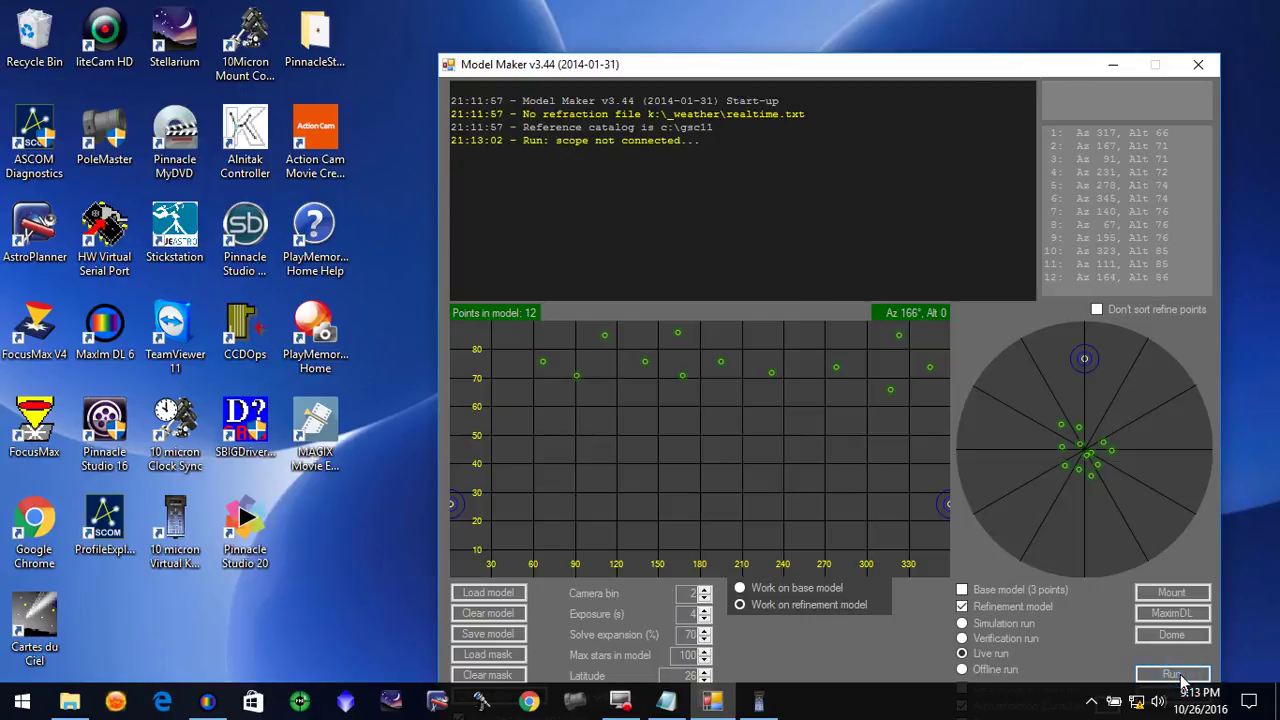
Connect the 10Micron GM mount and MaximDL, then start the live refinement run toward point 1.
{"action": "left_click", "coordinate": [1172, 593]}
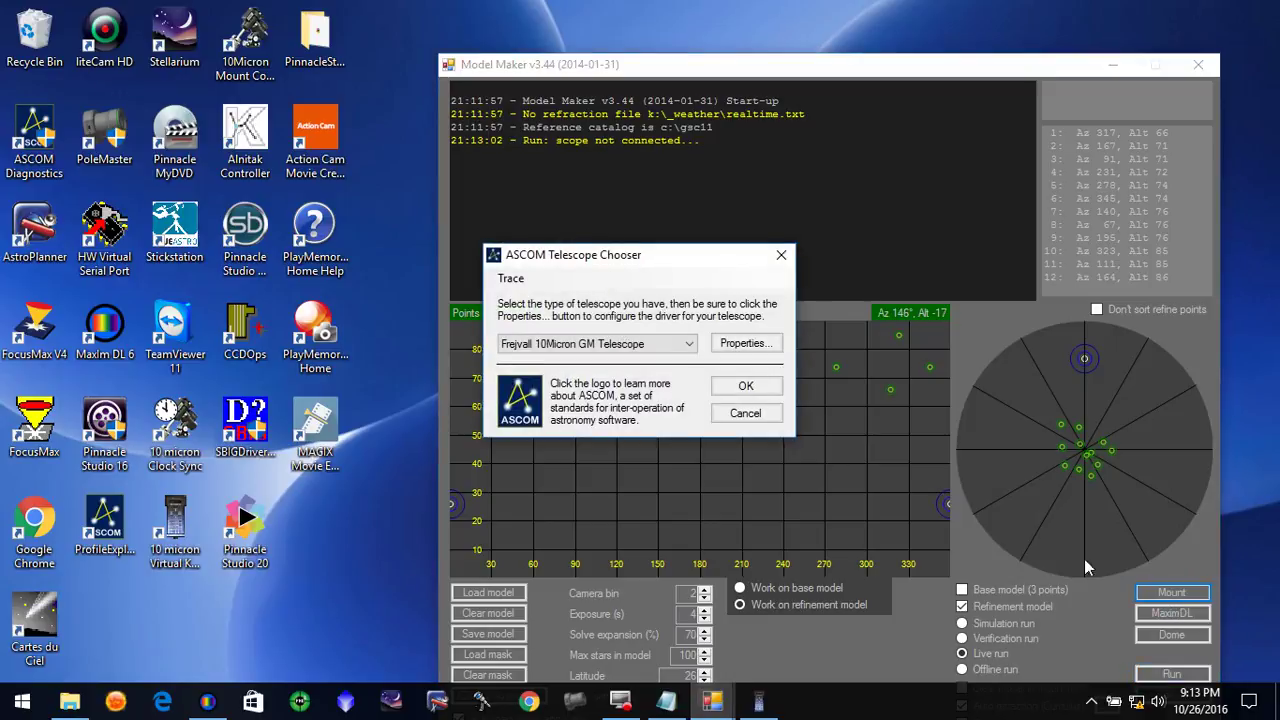
{"action": "left_click", "coordinate": [744, 384]}
{"action": "left_click", "coordinate": [1172, 613]}
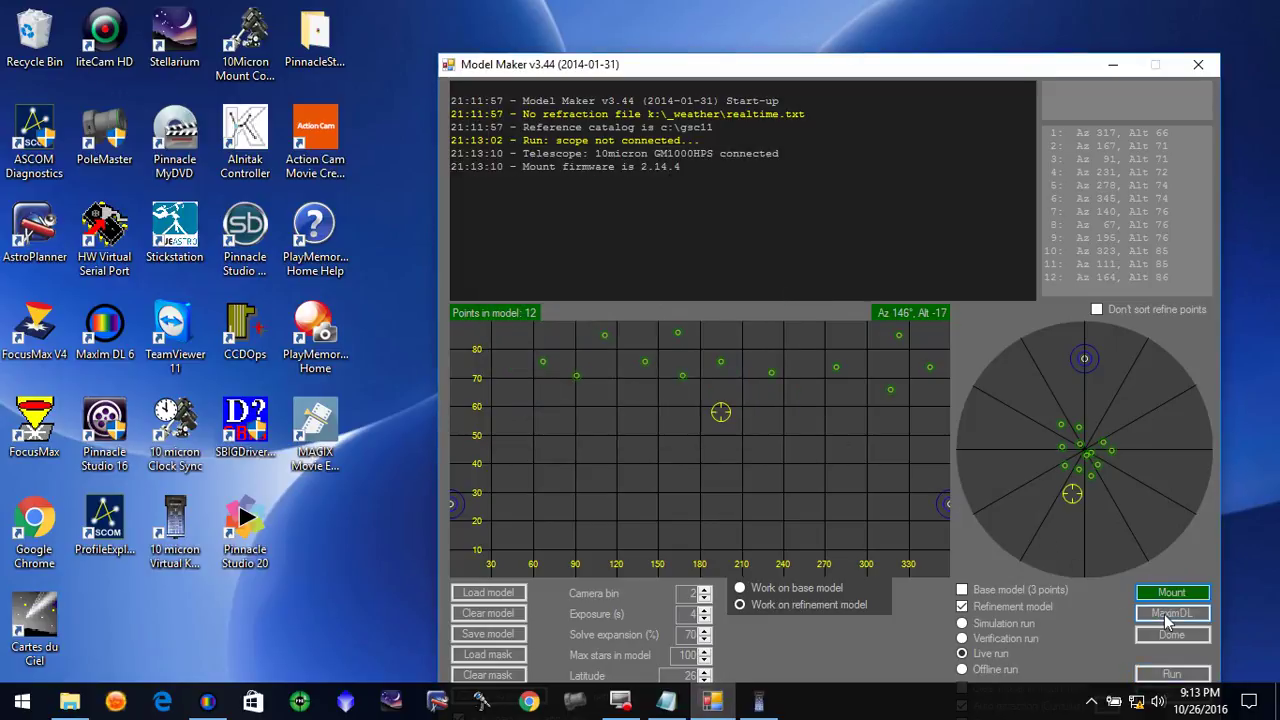
{"action": "left_click", "coordinate": [1172, 676]}
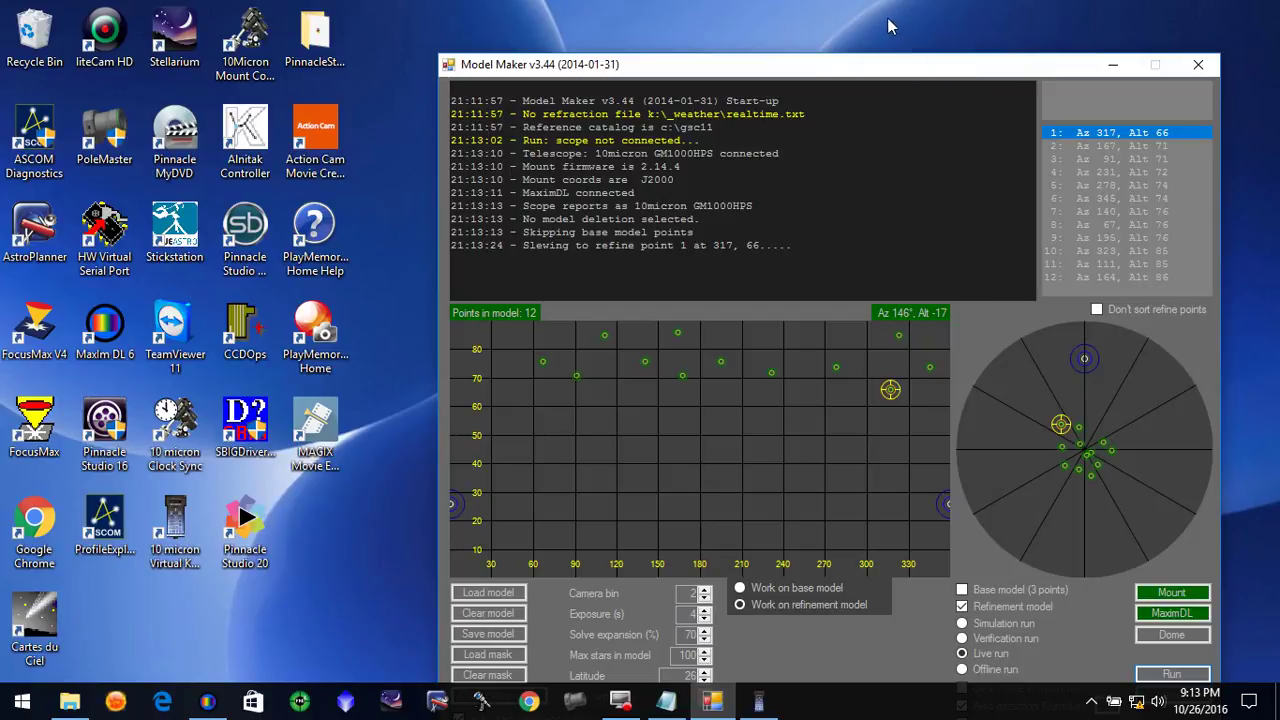
{"action": "left_click_drag", "start_coordinate": [880, 60], "coordinate": [880, 14]}
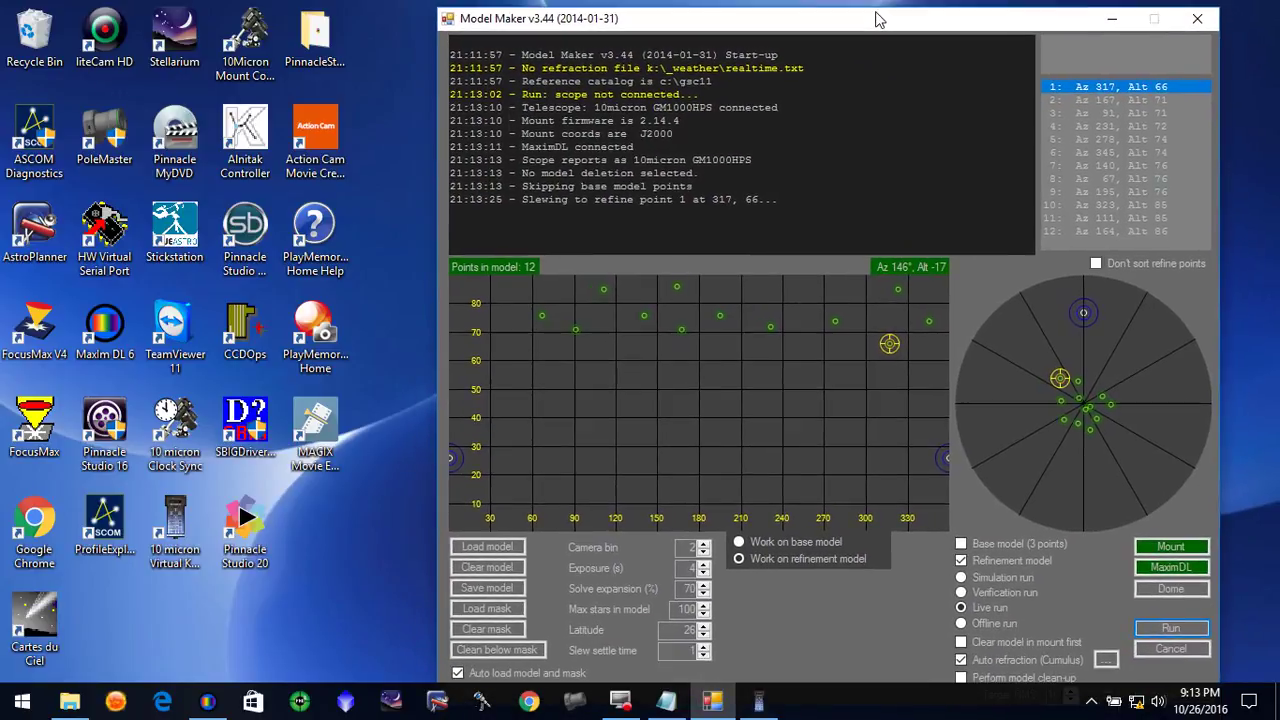
Restore the 10micron Keypad, move it right and down, and return its display to the Align menu.
{"action": "left_click", "coordinate": [758, 700]}
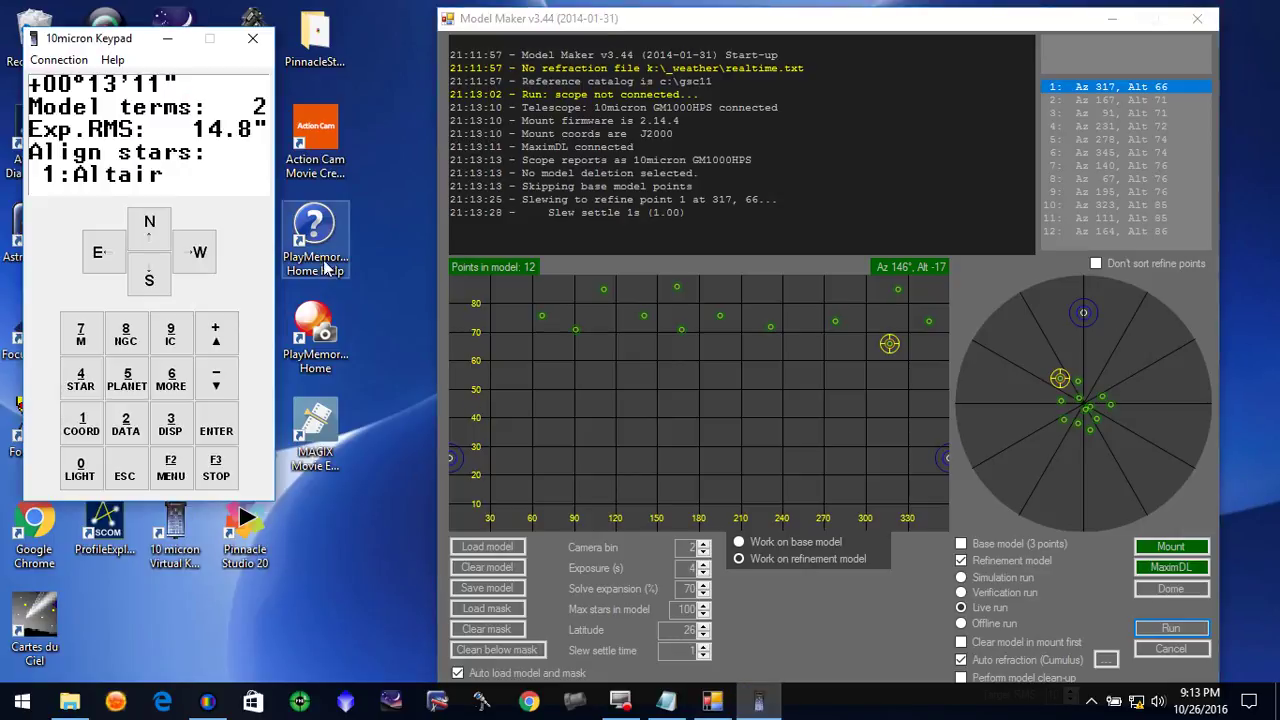
{"action": "left_click_drag", "start_coordinate": [128, 46], "coordinate": [222, 88]}
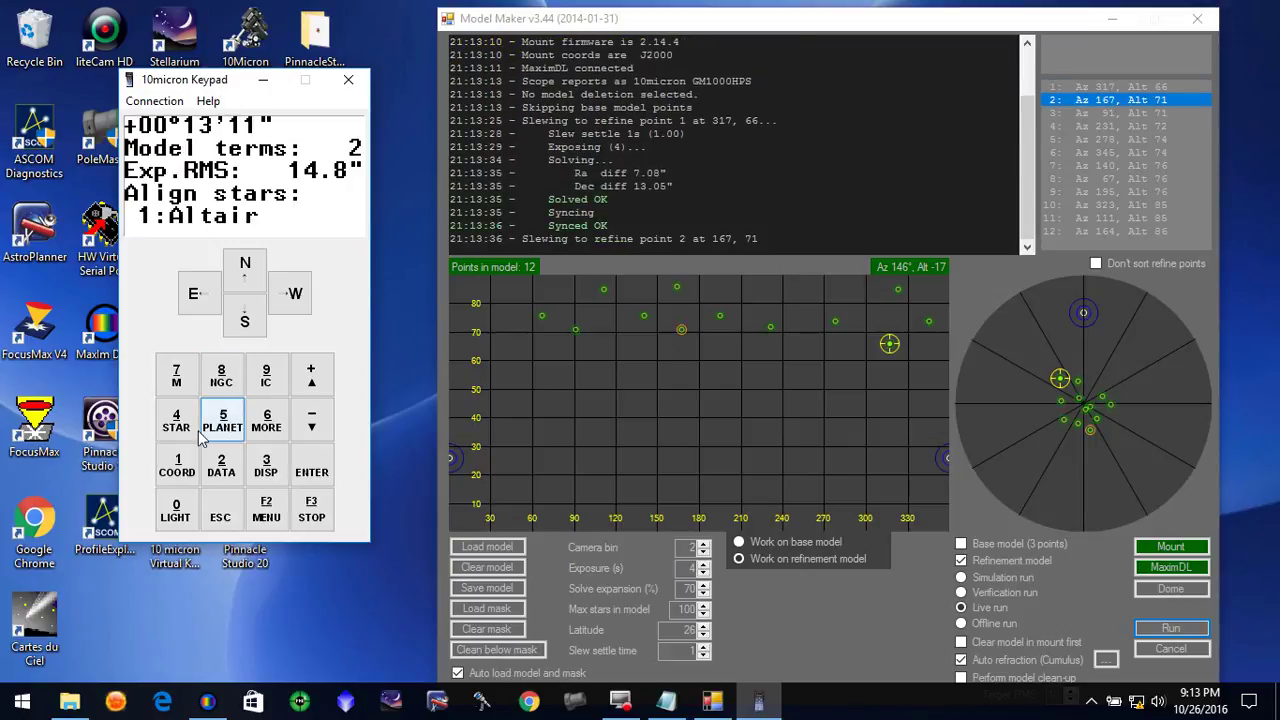
{"action": "left_click", "coordinate": [222, 510]}
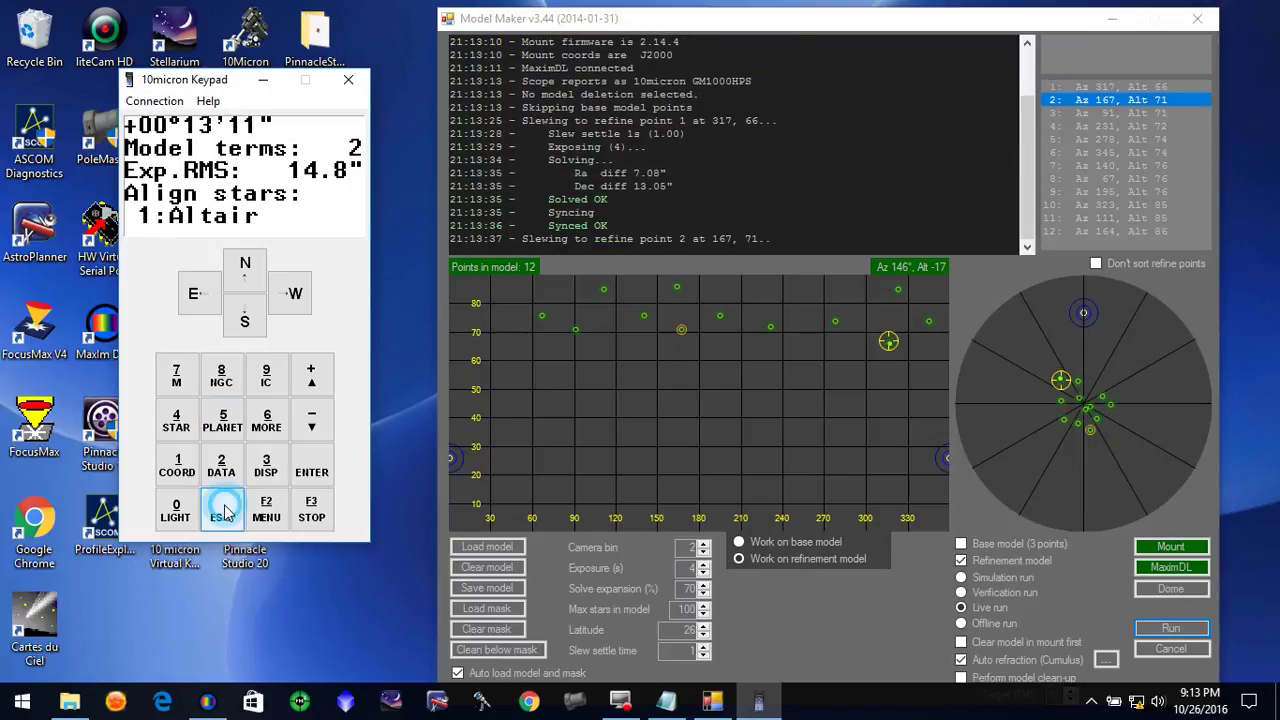
Read the 4-star alignment info from polar align error 000°37'21" to scope ortho error, then back out.
{"action": "left_click", "coordinate": [293, 468]}
{"action": "left_click", "coordinate": [310, 426]}
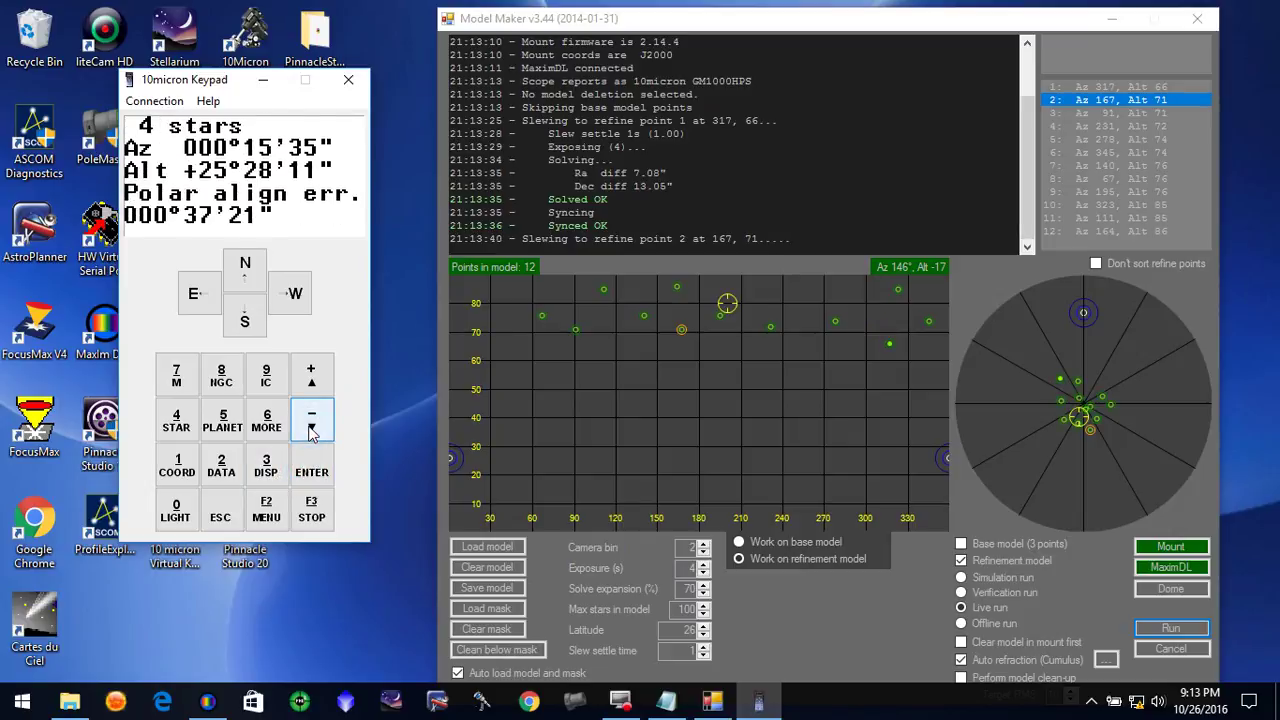
{"action": "left_click", "coordinate": [310, 426]}
{"action": "left_click", "coordinate": [310, 426]}
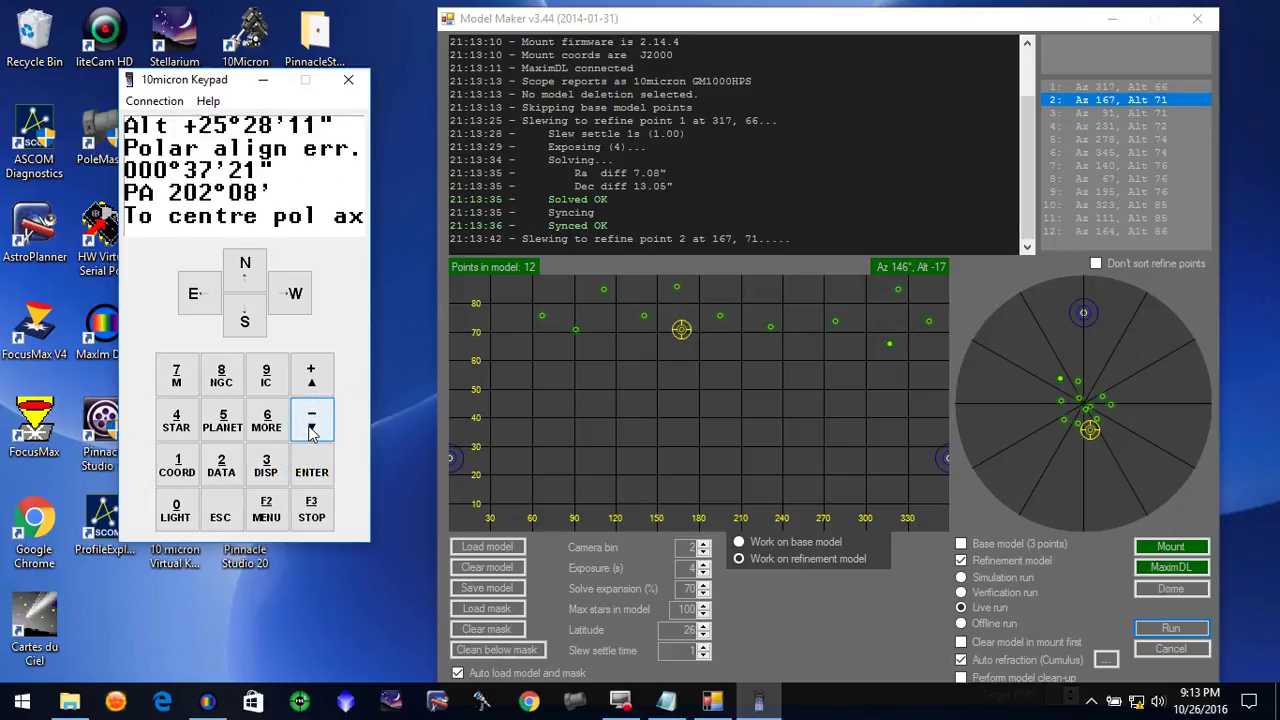
{"action": "left_click", "coordinate": [310, 426]}
{"action": "left_click", "coordinate": [310, 426]}
{"action": "left_click", "coordinate": [310, 426]}
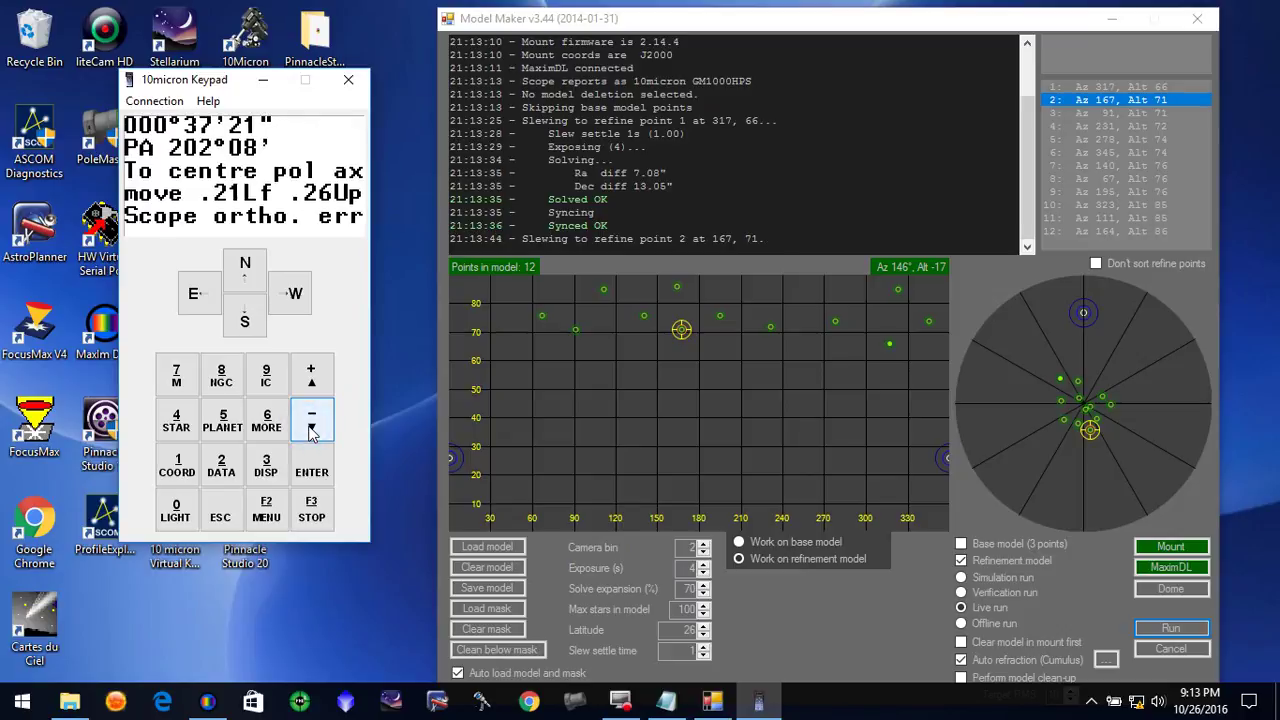
{"action": "left_click", "coordinate": [310, 426]}
{"action": "left_click", "coordinate": [225, 517]}
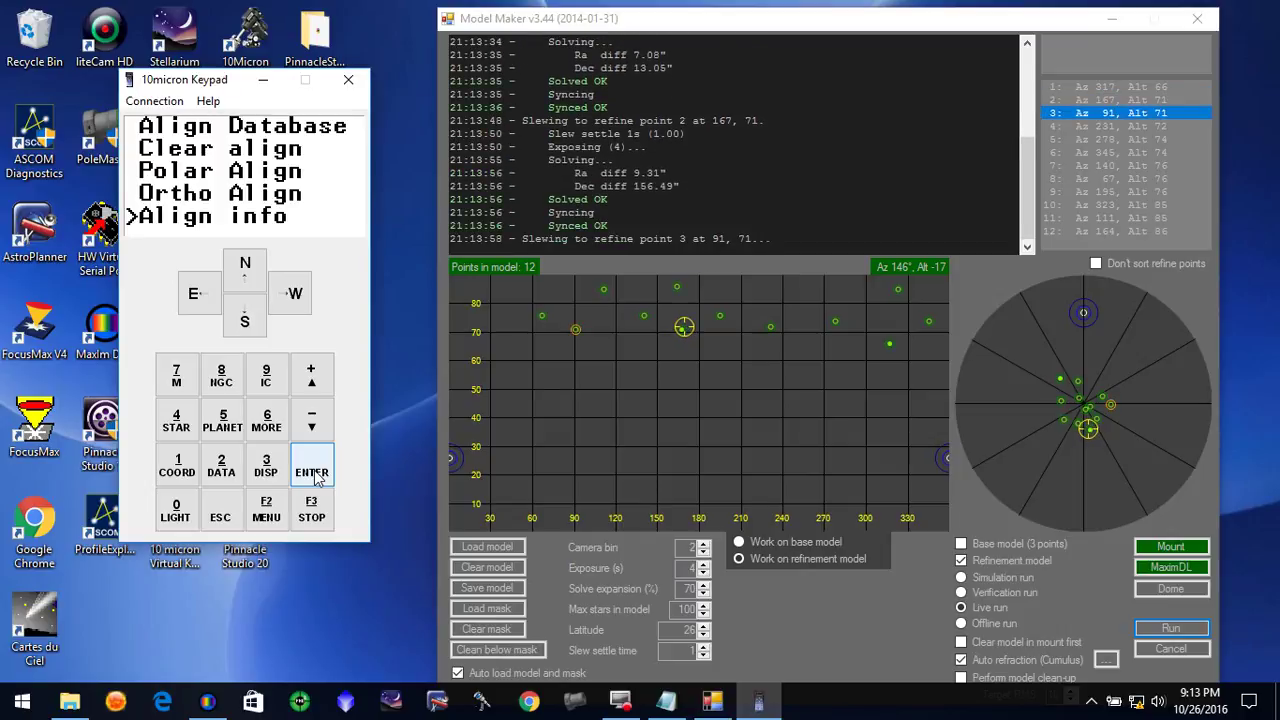
{"action": "left_click", "coordinate": [313, 474]}
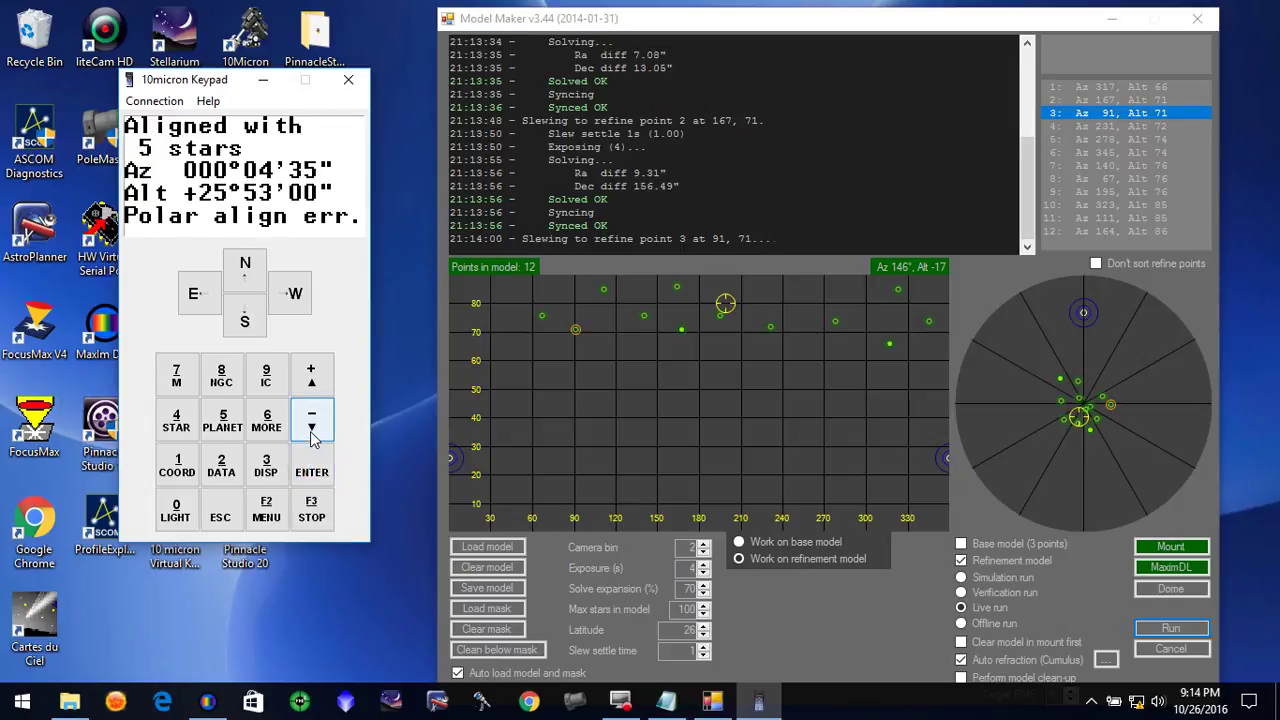
{"action": "left_click", "coordinate": [312, 436]}
{"action": "left_click", "coordinate": [312, 436]}
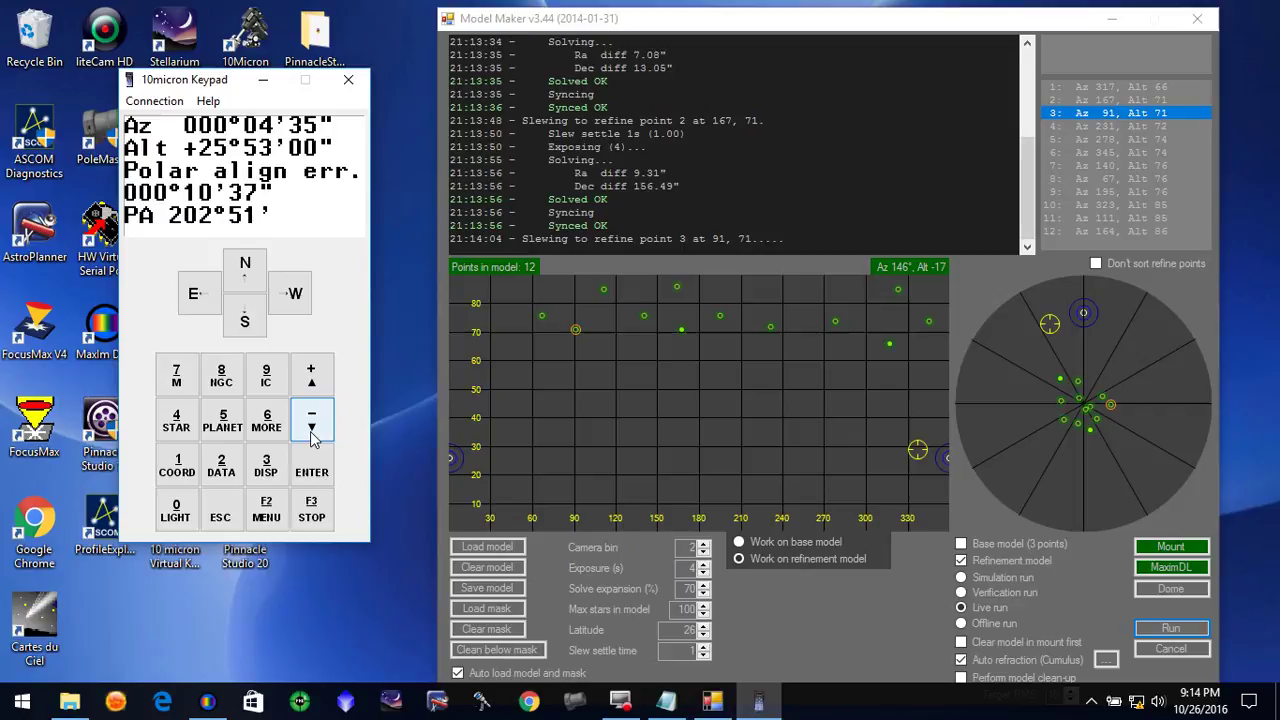
{"action": "left_click", "coordinate": [310, 378]}
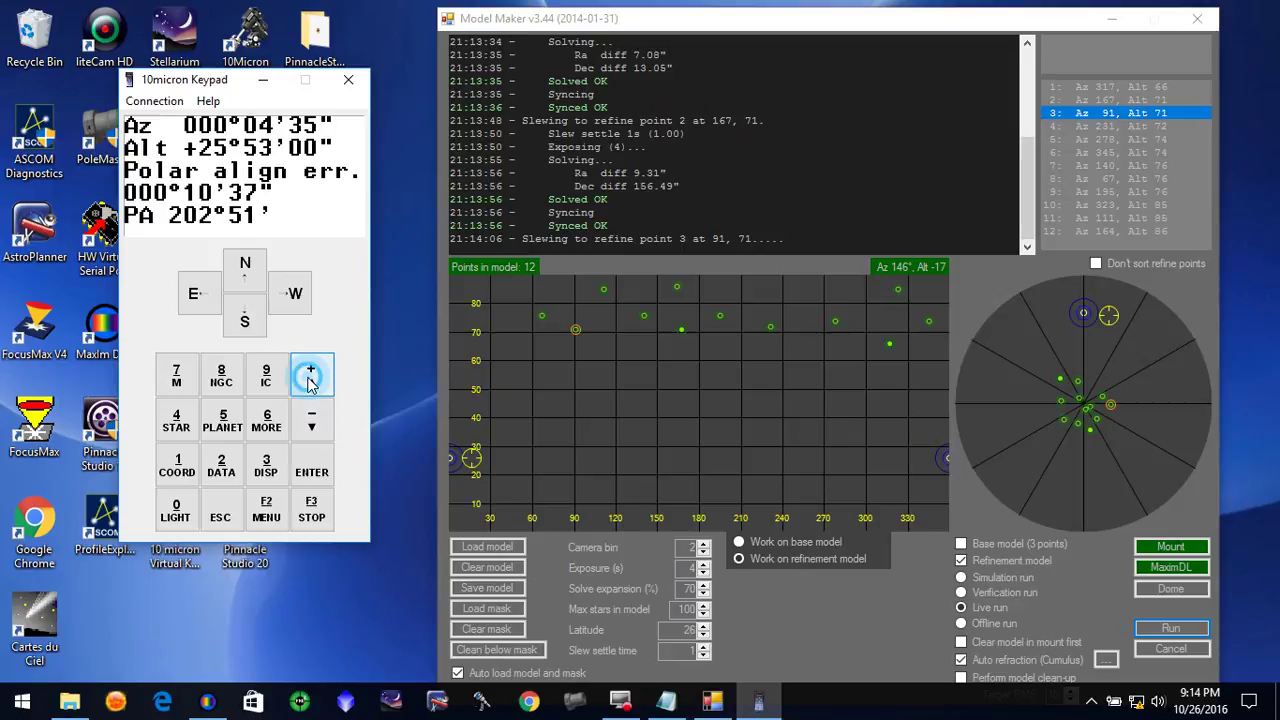
{"action": "left_click", "coordinate": [222, 516]}
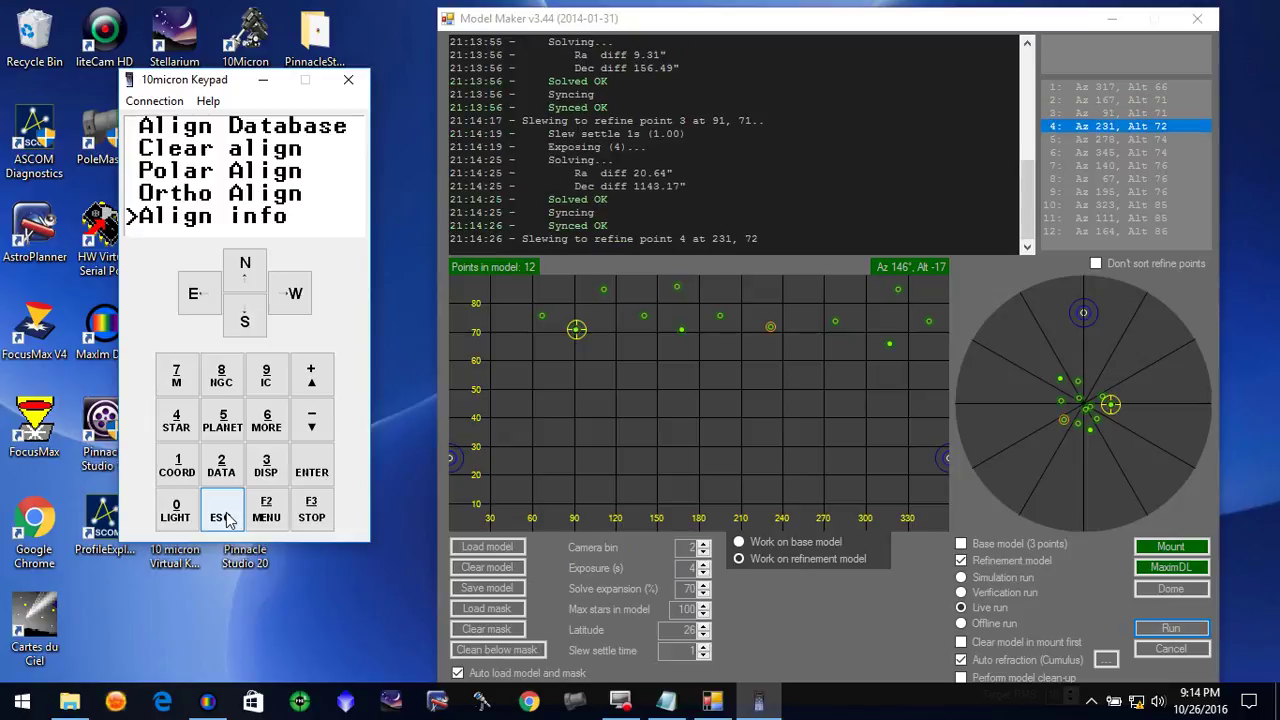
{"action": "left_click", "coordinate": [316, 478]}
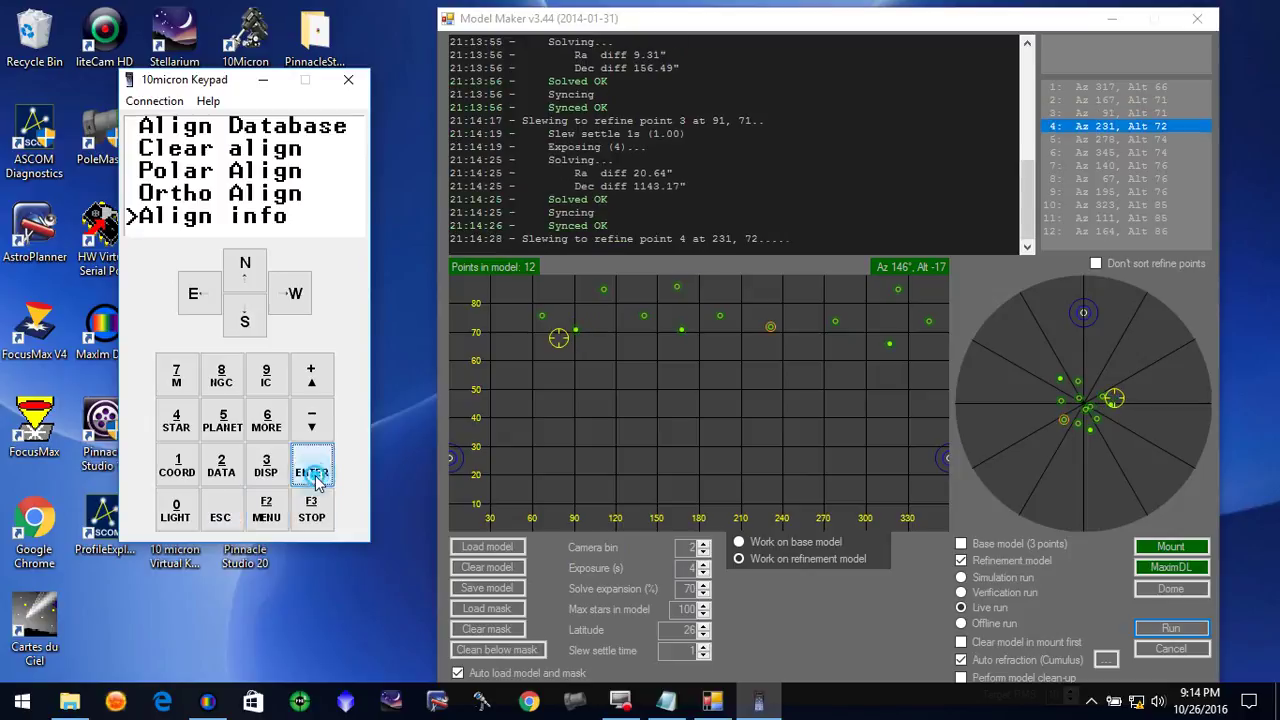
Step down the 6-star alignment info to polar align error 000°00'37" and PA 330°51'.
{"action": "left_click", "coordinate": [316, 424]}
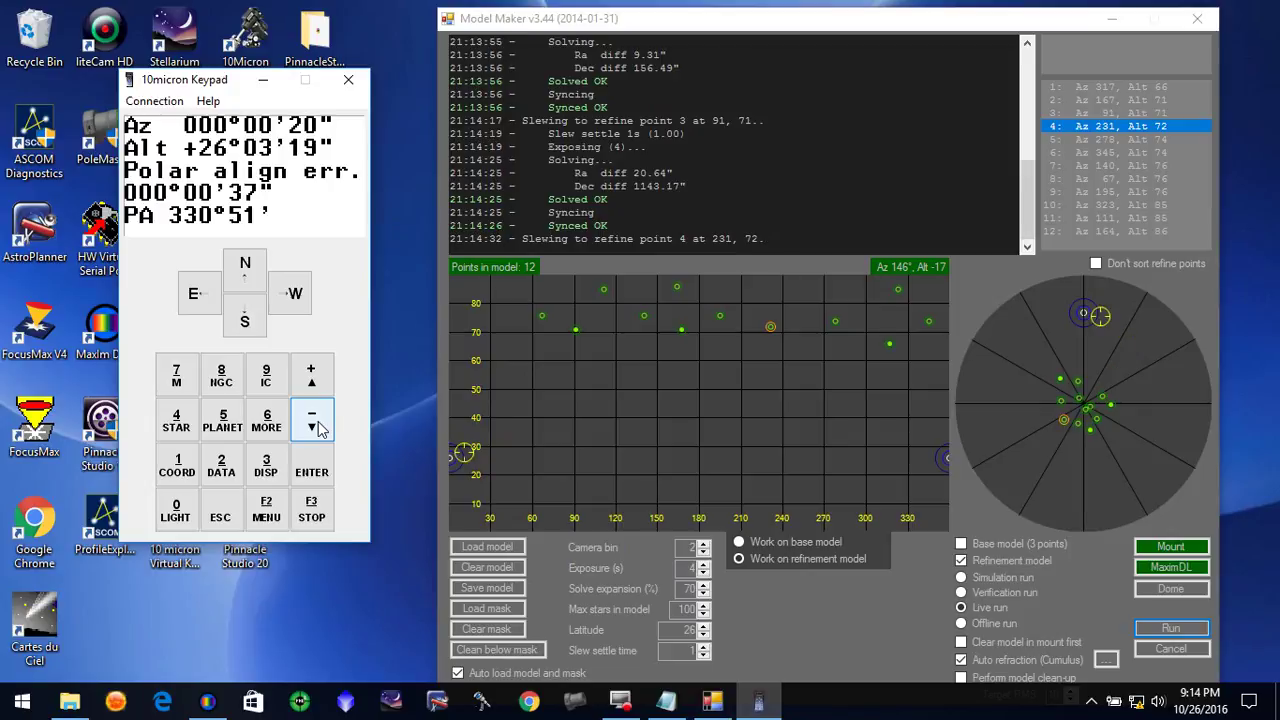
{"action": "left_click", "coordinate": [318, 425]}
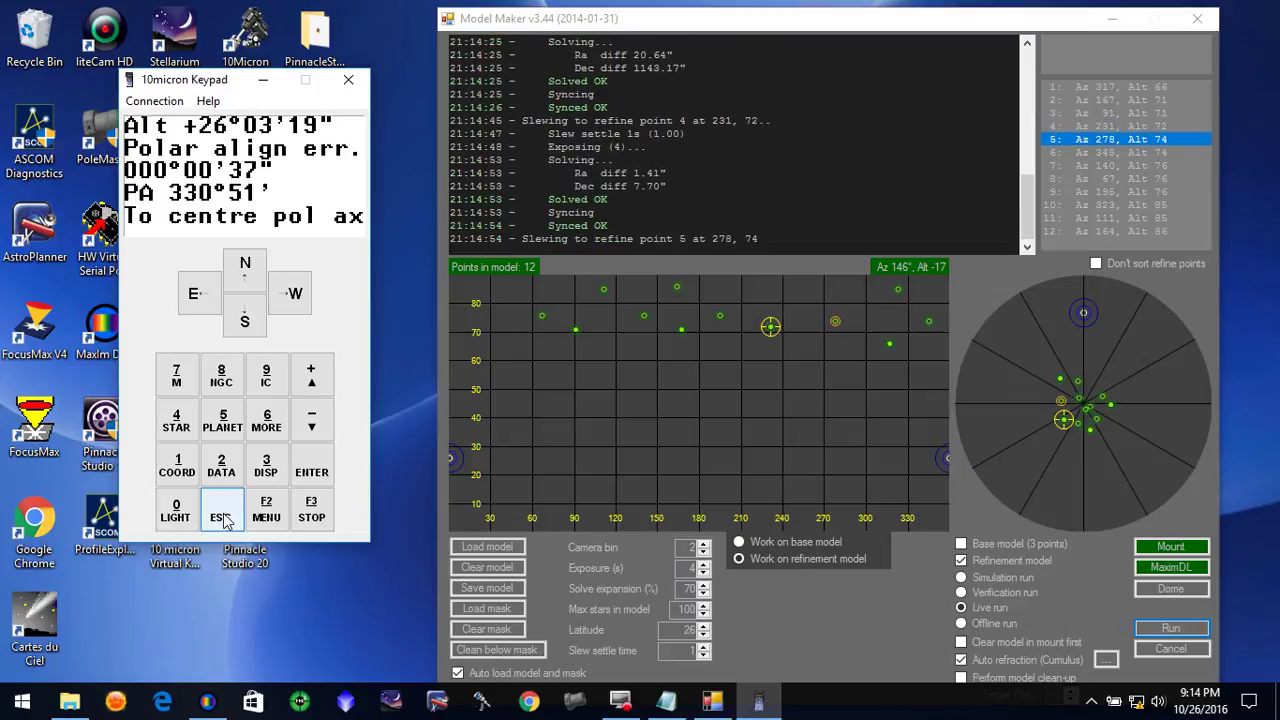
Reopen the alignment info and step down to the polar align error and PA line.
{"action": "left_click", "coordinate": [222, 517]}
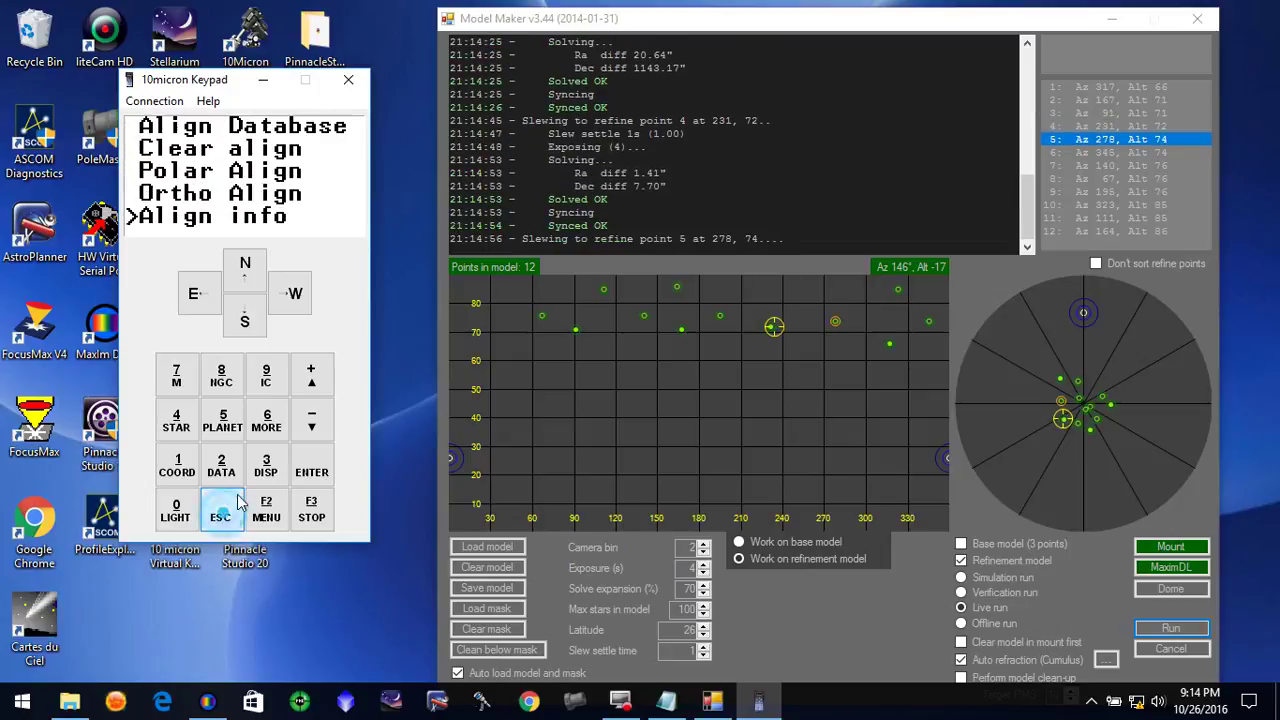
{"action": "left_click", "coordinate": [302, 464]}
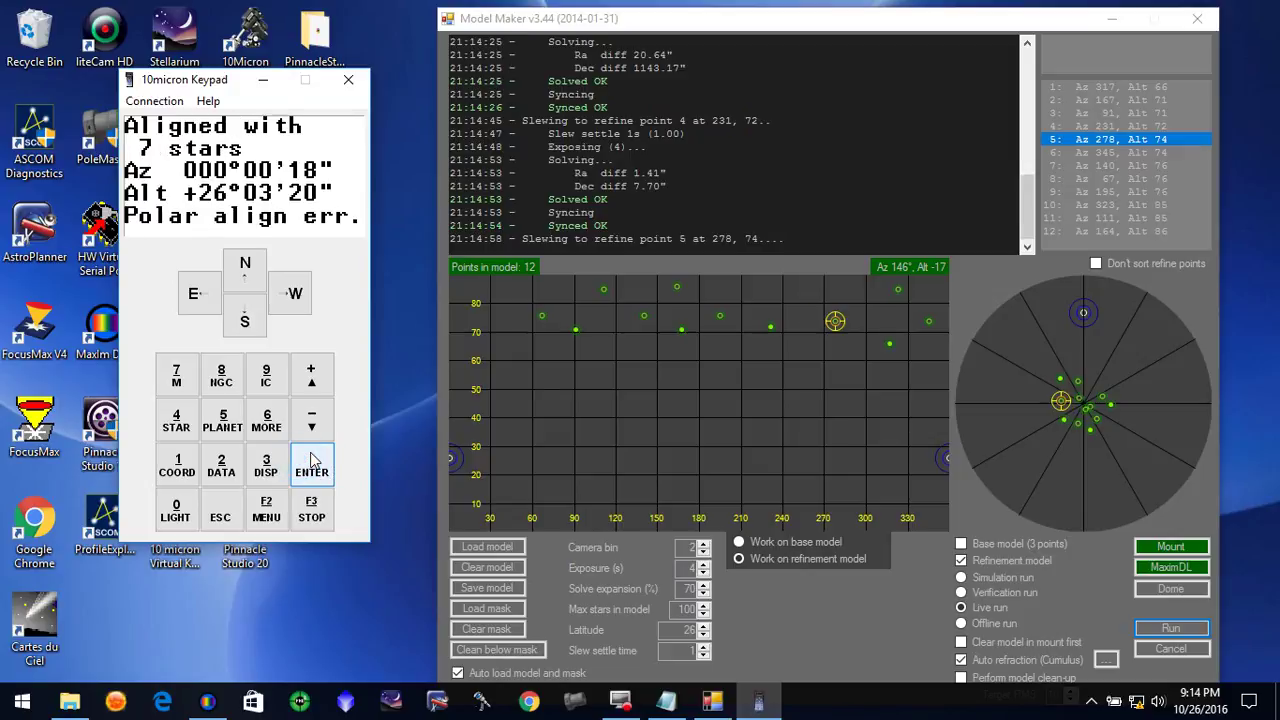
{"action": "left_click", "coordinate": [311, 426]}
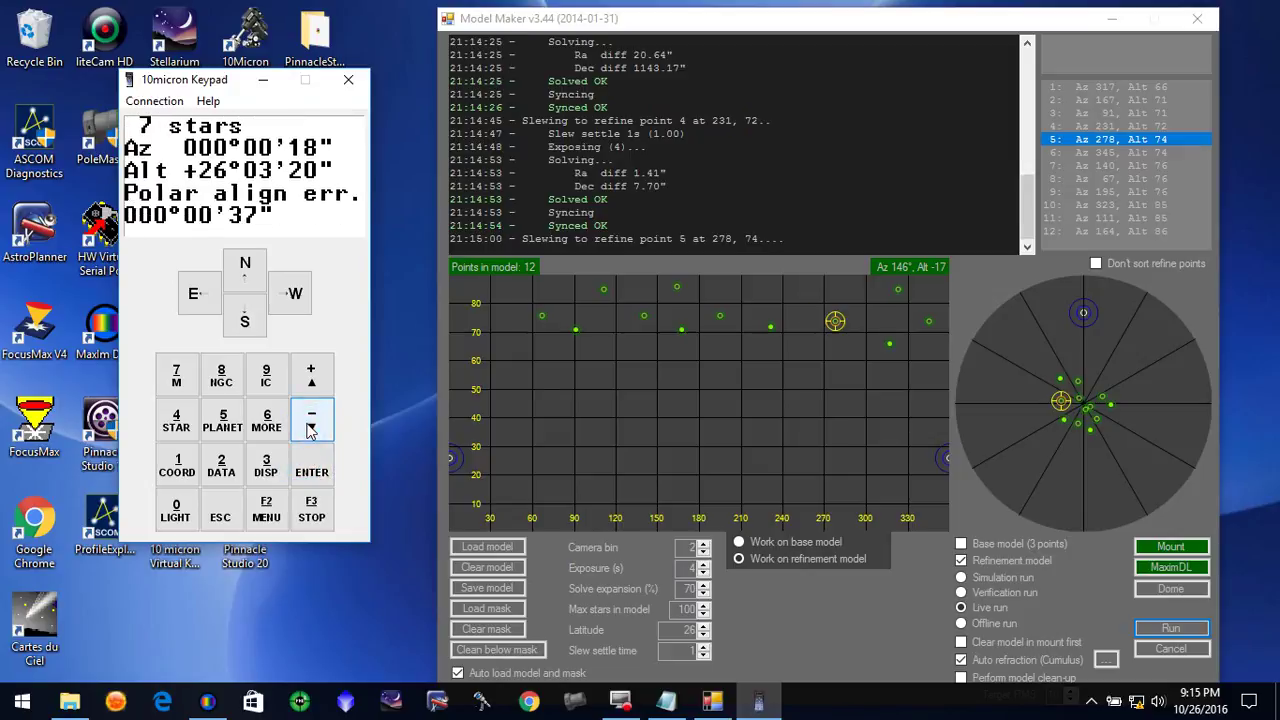
{"action": "left_click", "coordinate": [311, 428]}
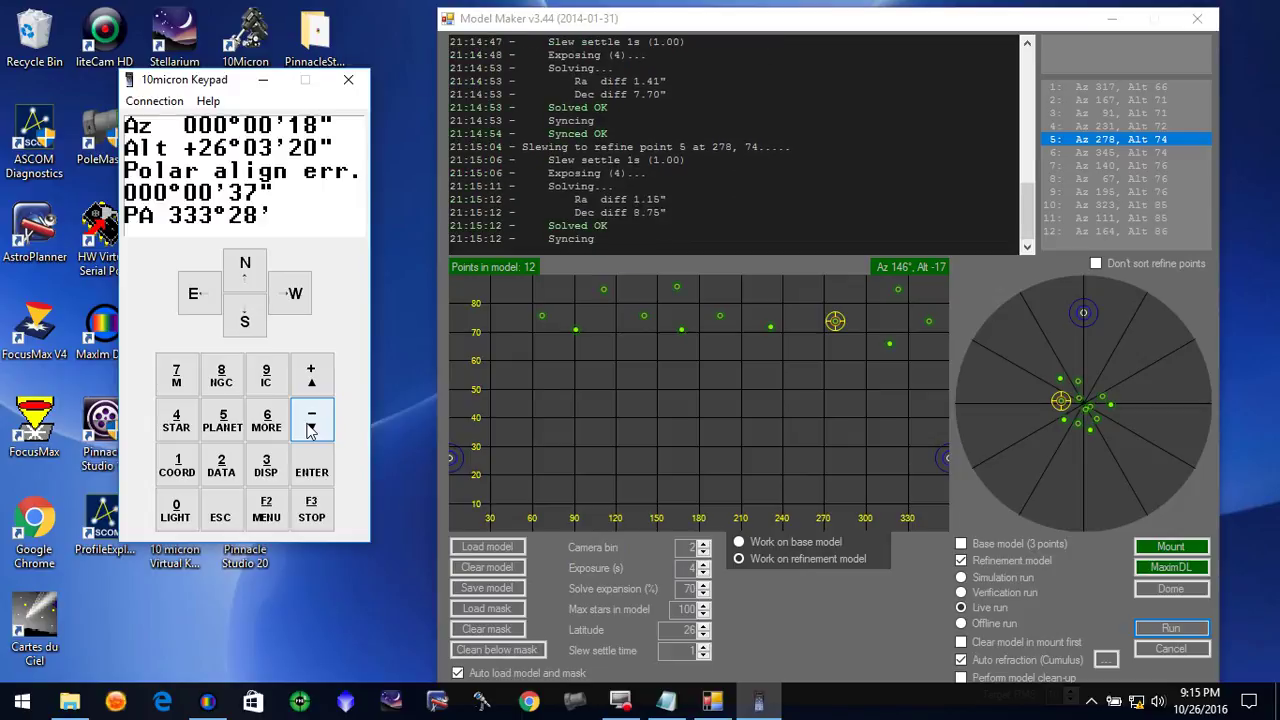
Page through the 8-star alignment info to 7 model terms and 9.0" RMS, then return to the Align menu.
{"action": "left_click", "coordinate": [220, 512]}
{"action": "left_click", "coordinate": [309, 483]}
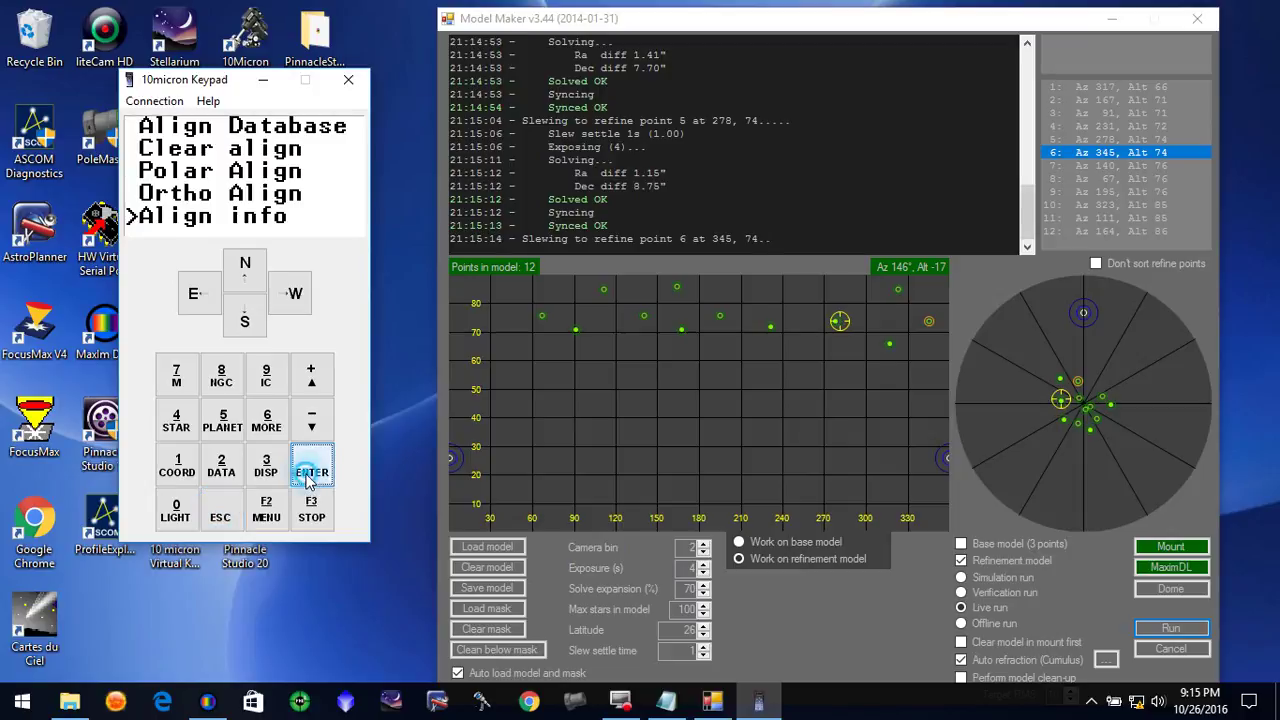
{"action": "left_click", "coordinate": [309, 420]}
{"action": "left_click", "coordinate": [309, 420]}
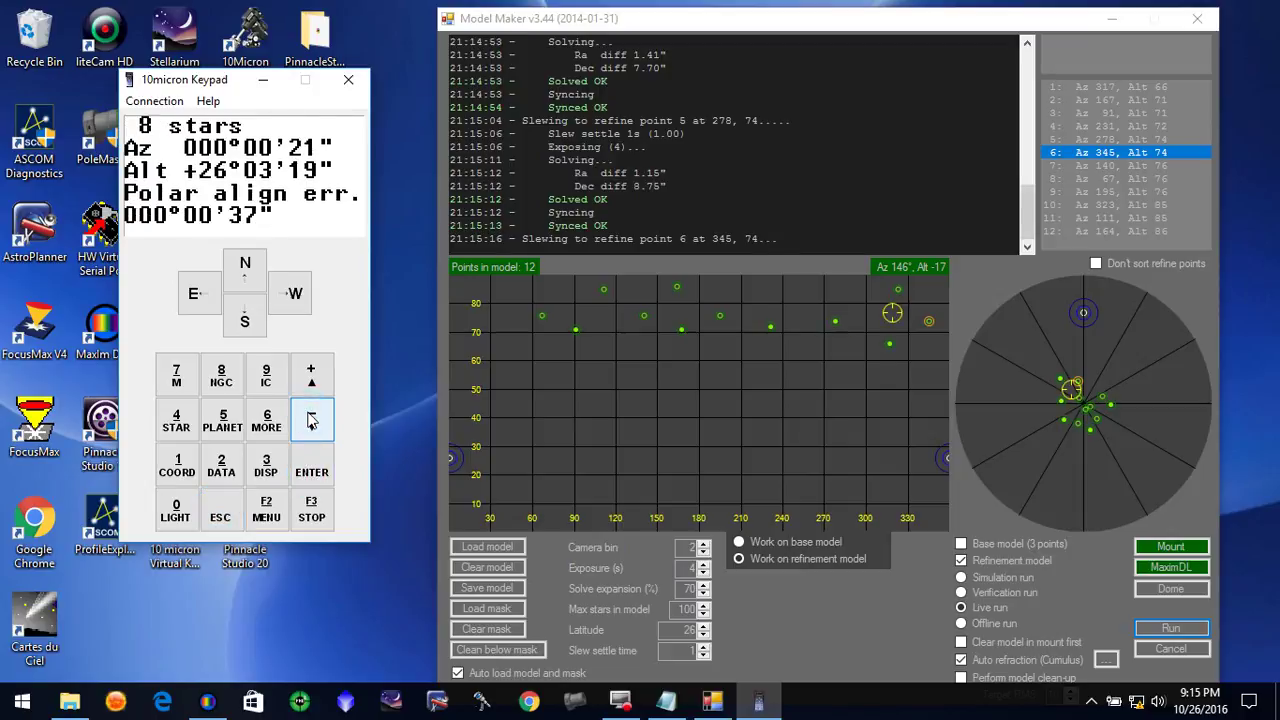
{"action": "left_click", "coordinate": [309, 420]}
{"action": "left_click", "coordinate": [310, 421]}
{"action": "left_click", "coordinate": [310, 421]}
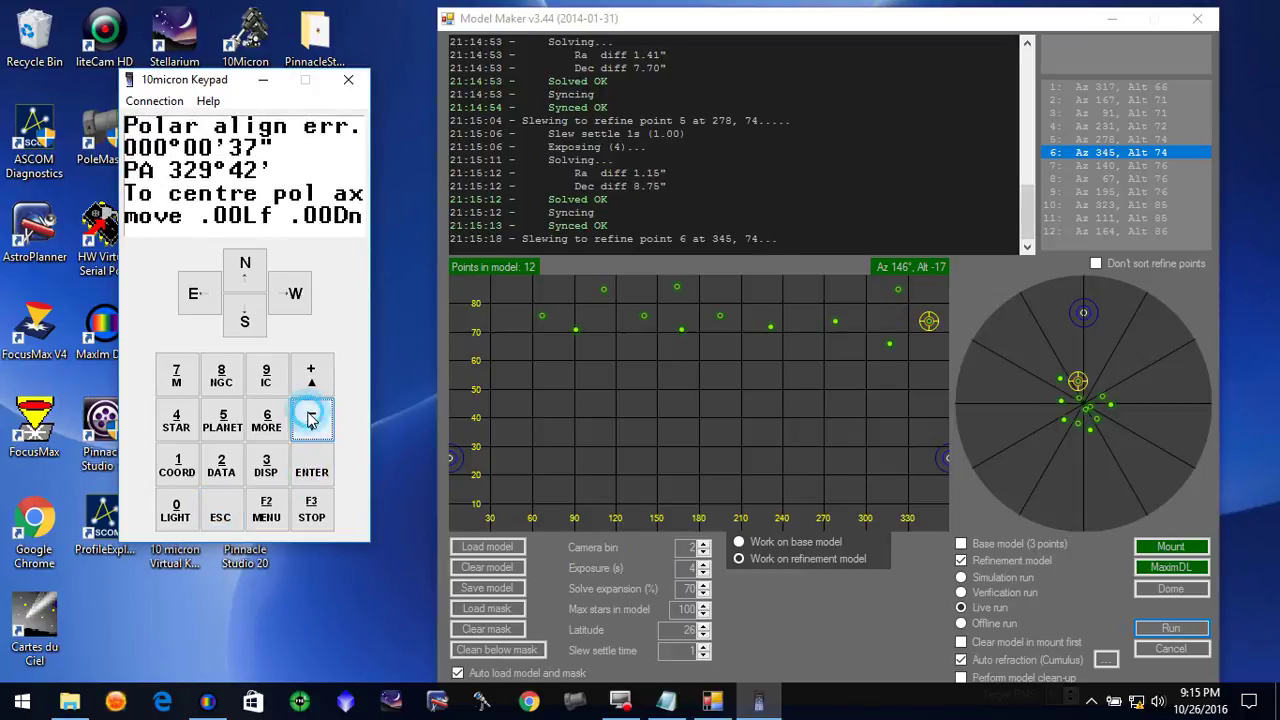
{"action": "left_click", "coordinate": [310, 421]}
{"action": "left_click", "coordinate": [310, 421]}
{"action": "left_click", "coordinate": [310, 421]}
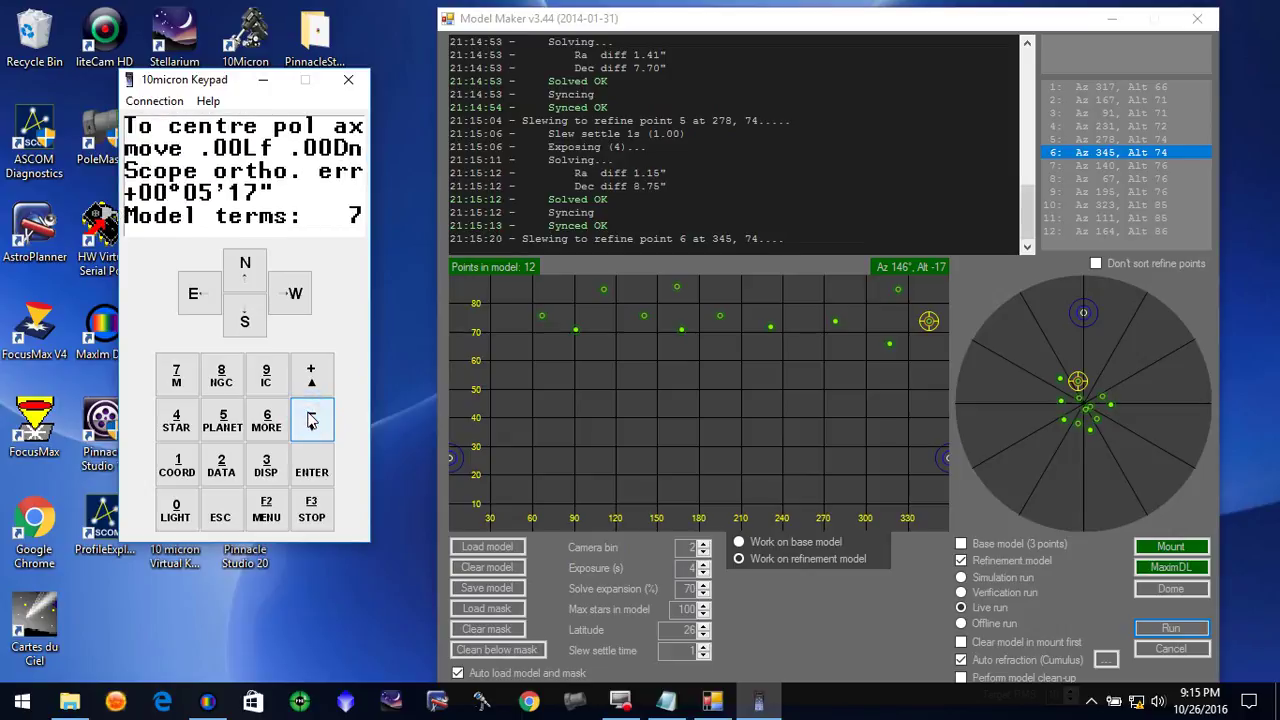
{"action": "left_click", "coordinate": [310, 421]}
{"action": "left_click", "coordinate": [221, 515]}
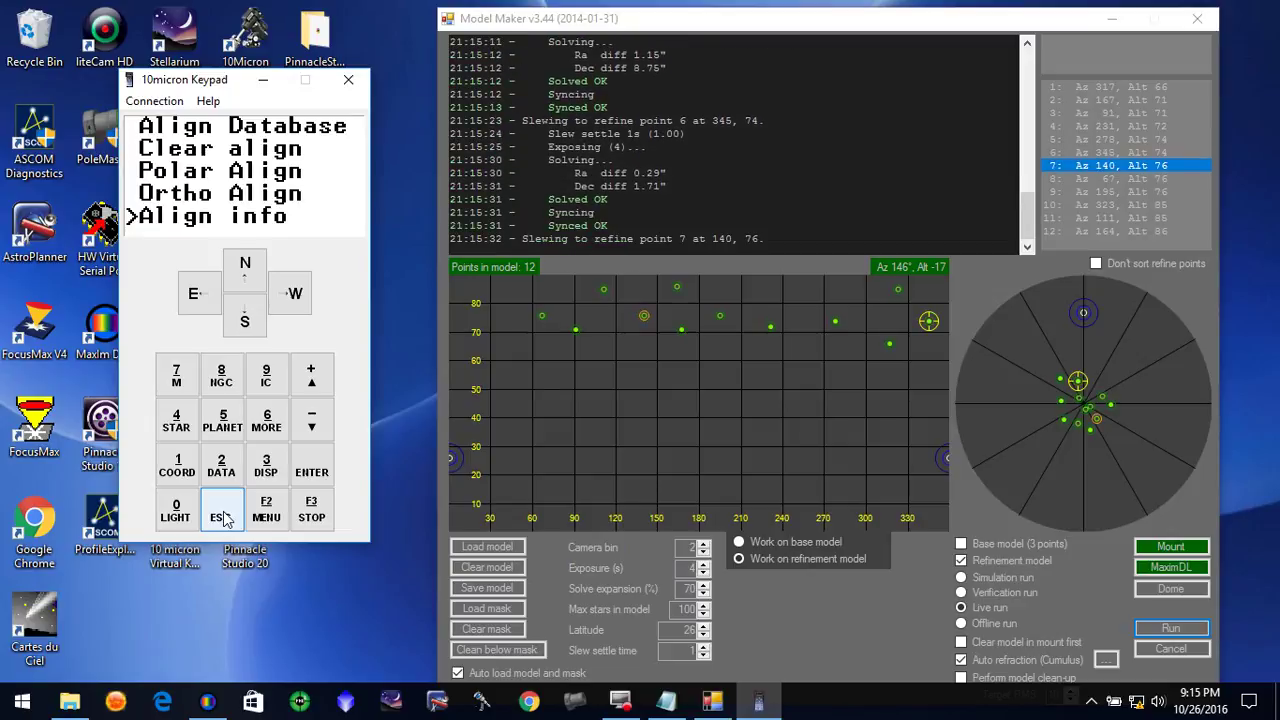
{"action": "left_click", "coordinate": [224, 518]}
{"action": "left_click", "coordinate": [309, 472]}
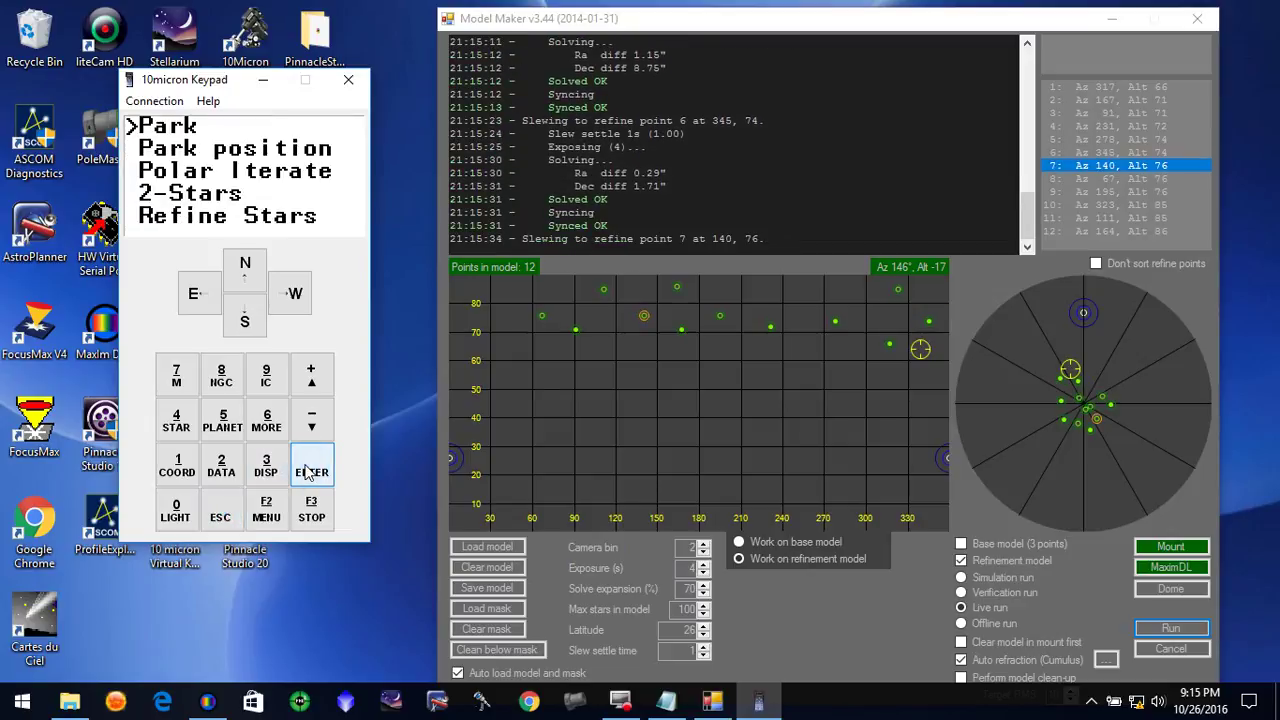
{"action": "left_click", "coordinate": [220, 510]}
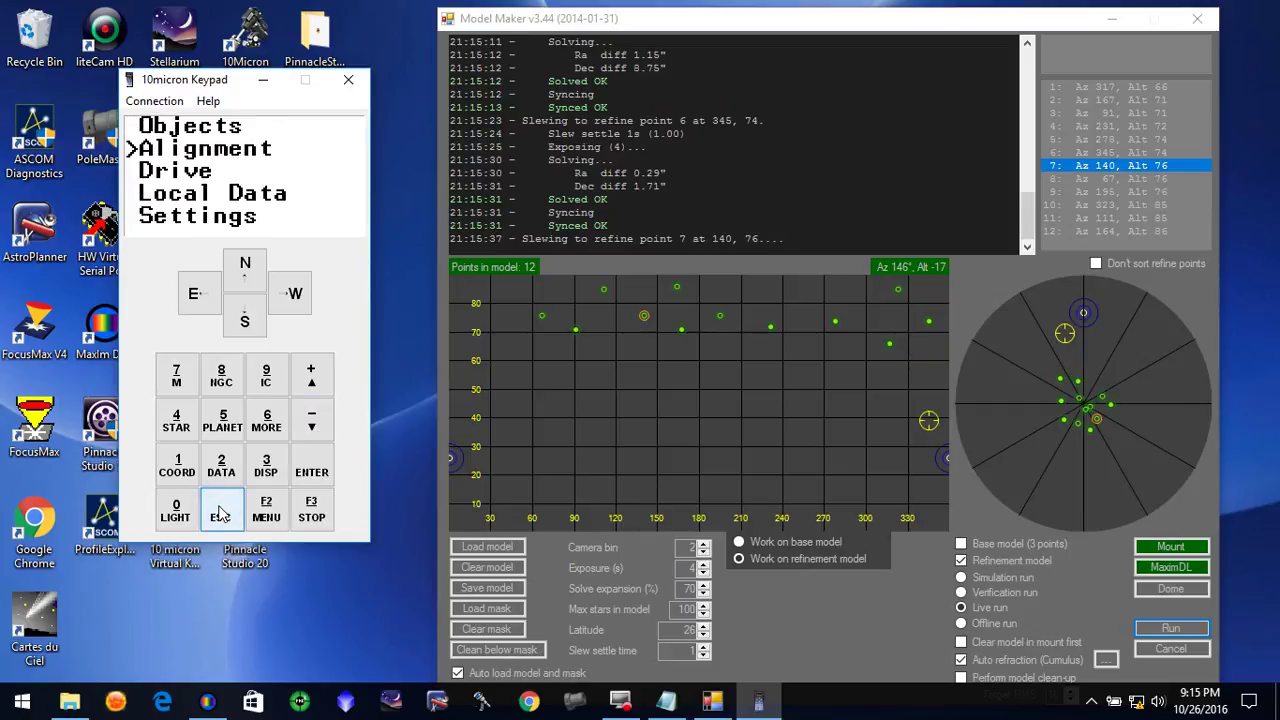
{"action": "left_click", "coordinate": [311, 422]}
{"action": "left_click", "coordinate": [311, 422]}
{"action": "left_click", "coordinate": [311, 422]}
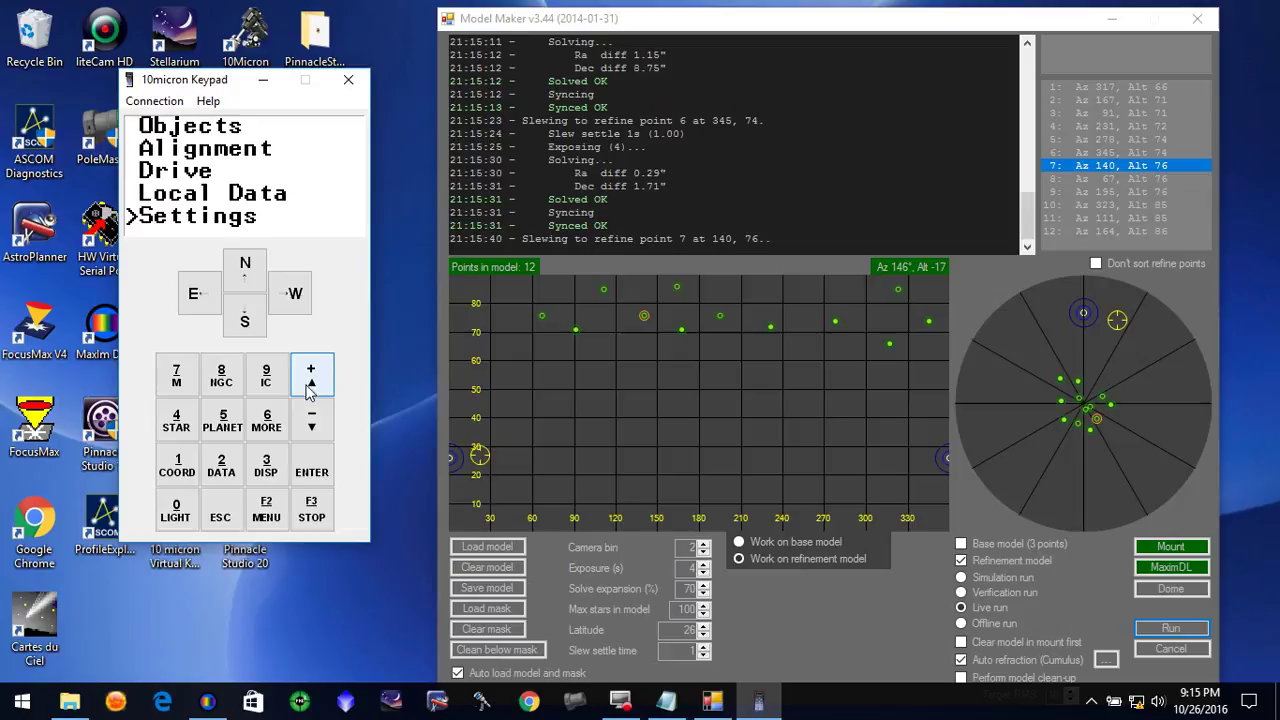
{"action": "left_click", "coordinate": [311, 375]}
{"action": "left_click", "coordinate": [311, 375]}
{"action": "left_click", "coordinate": [311, 375]}
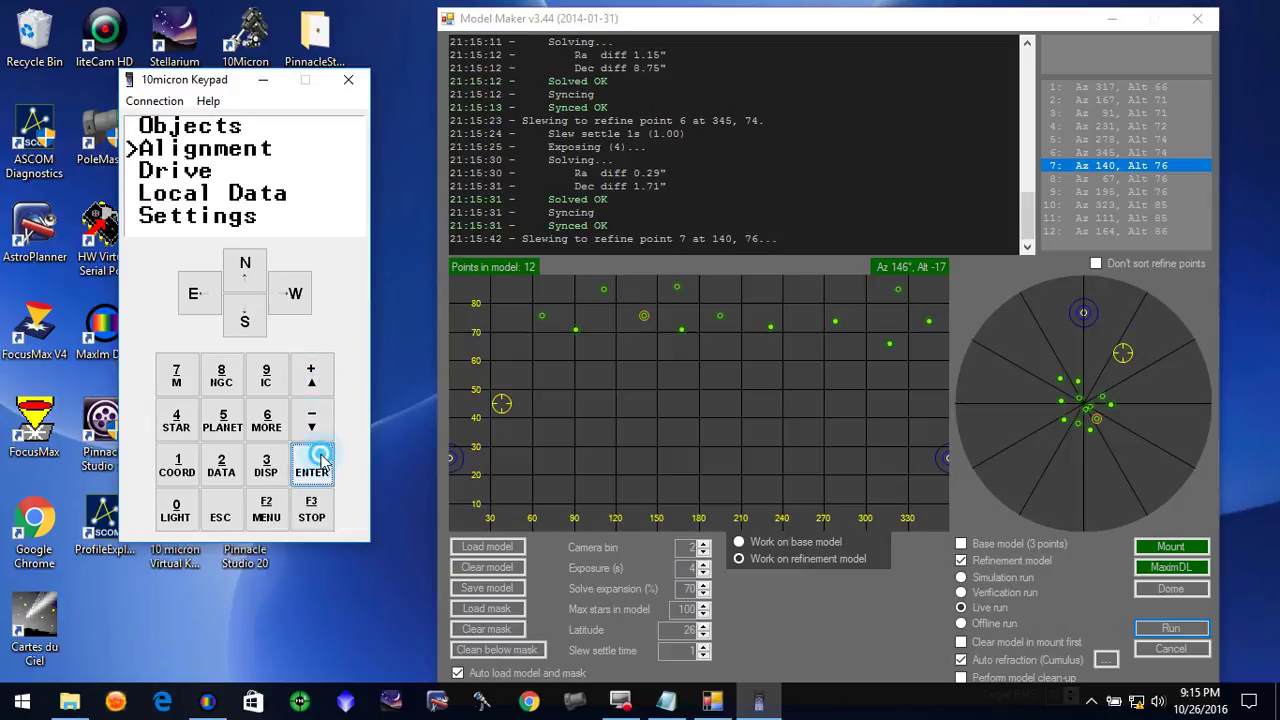
{"action": "left_click", "coordinate": [318, 468]}
{"action": "left_click", "coordinate": [311, 422]}
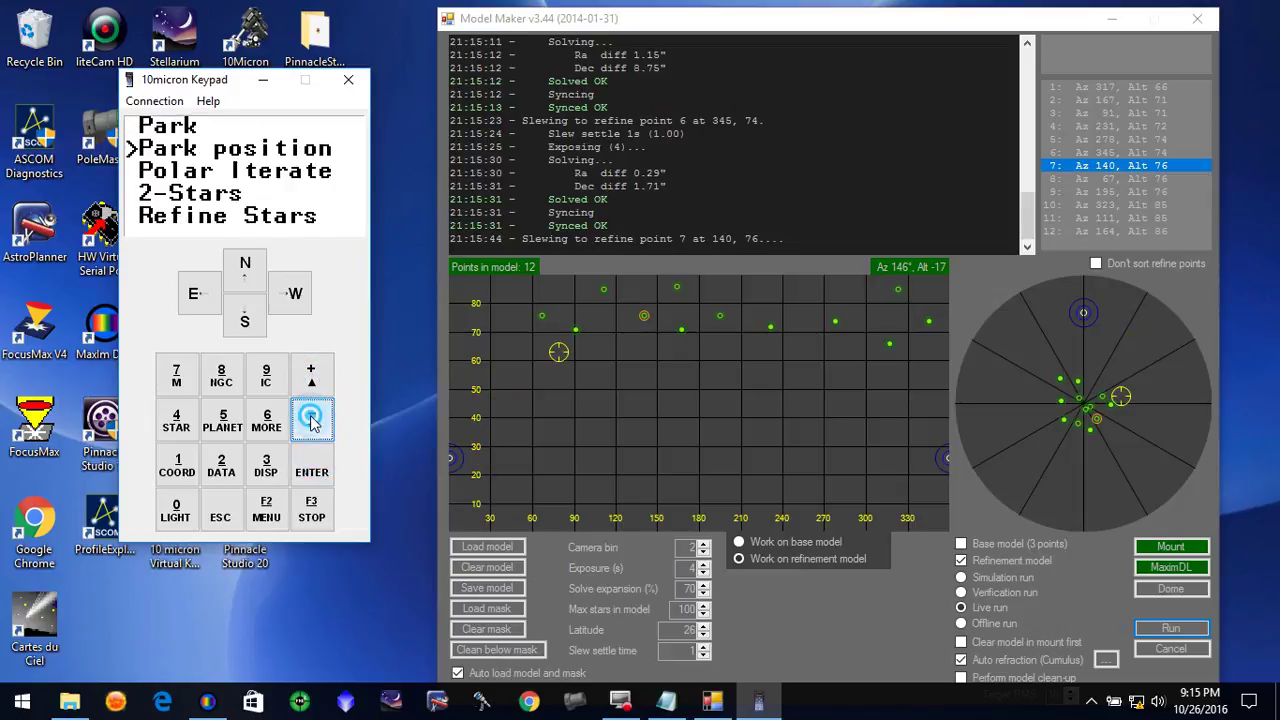
{"action": "left_click", "coordinate": [311, 422]}
{"action": "left_click", "coordinate": [311, 422]}
{"action": "left_click", "coordinate": [311, 422]}
{"action": "left_click", "coordinate": [311, 422]}
{"action": "left_click", "coordinate": [311, 422]}
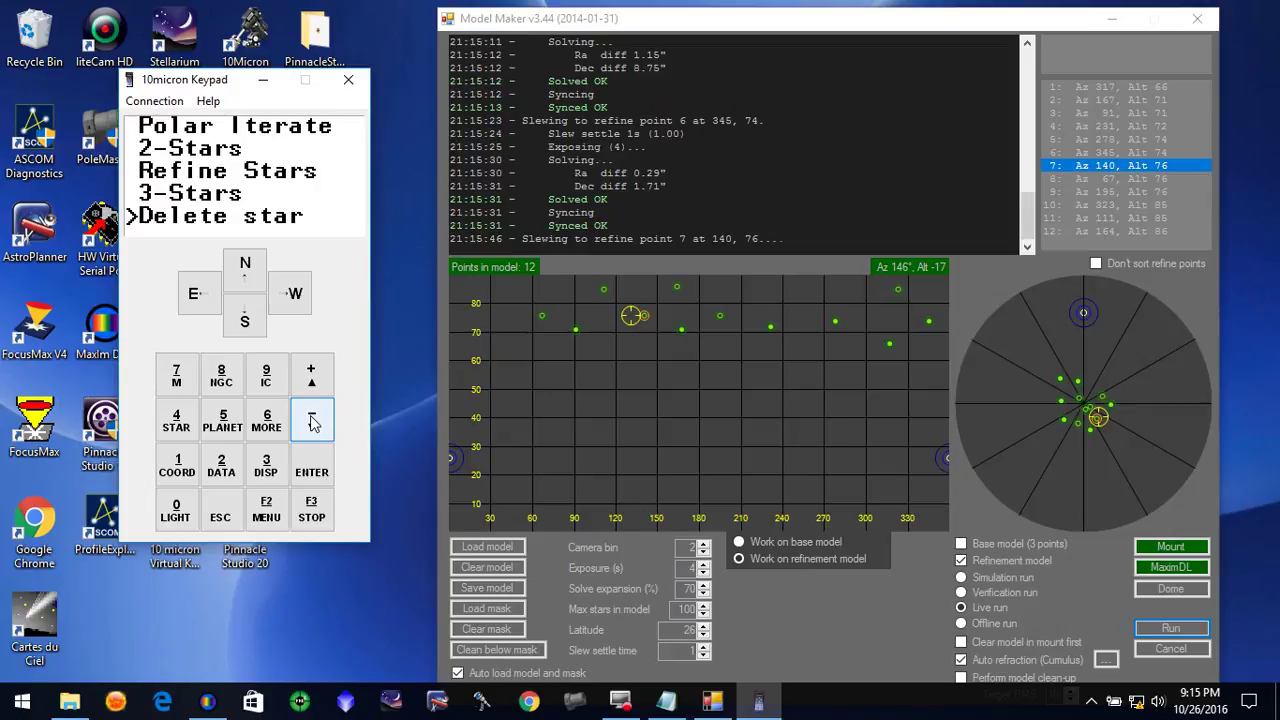
Open the 9-star alignment info and page down to 8 model terms and Exp.RMS 5.2".
{"action": "left_click", "coordinate": [311, 422]}
{"action": "left_click", "coordinate": [311, 422]}
{"action": "left_click", "coordinate": [311, 422]}
{"action": "left_click", "coordinate": [311, 422]}
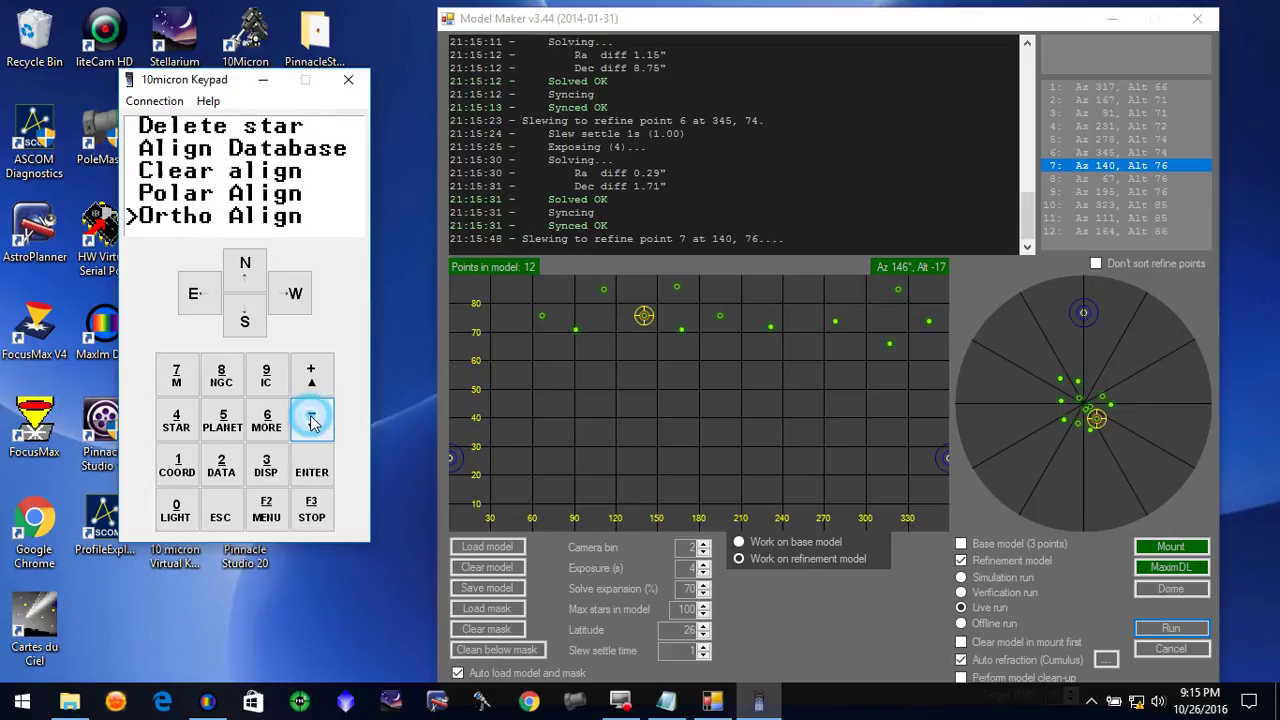
{"action": "left_click", "coordinate": [311, 422]}
{"action": "left_click", "coordinate": [313, 466]}
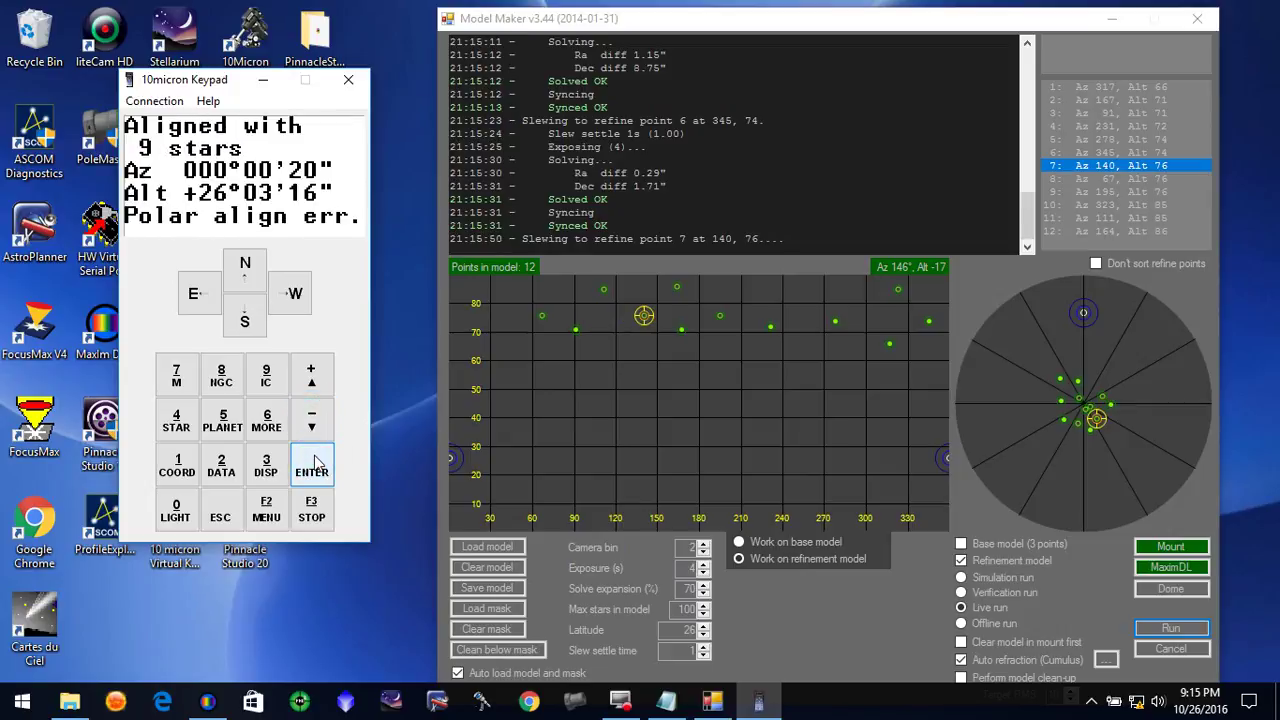
{"action": "left_click", "coordinate": [313, 428]}
{"action": "left_click", "coordinate": [314, 430]}
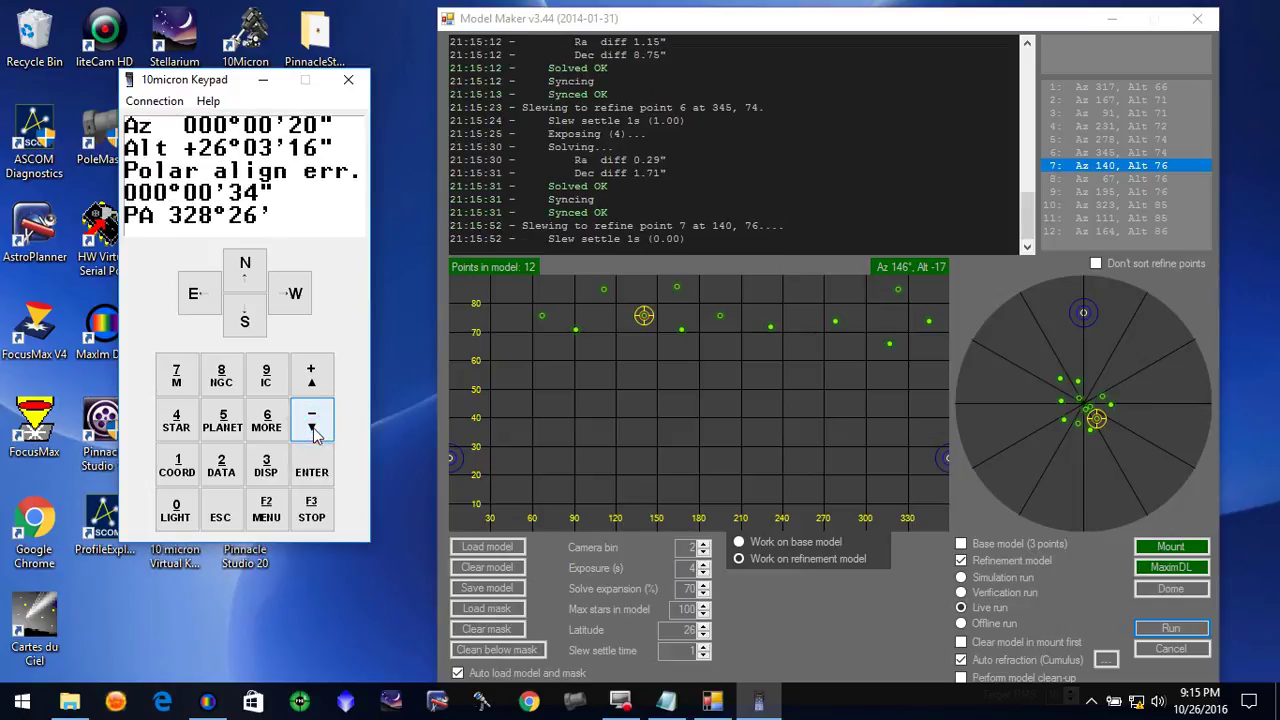
{"action": "left_click", "coordinate": [313, 428]}
{"action": "left_click", "coordinate": [313, 428]}
{"action": "left_click", "coordinate": [313, 428]}
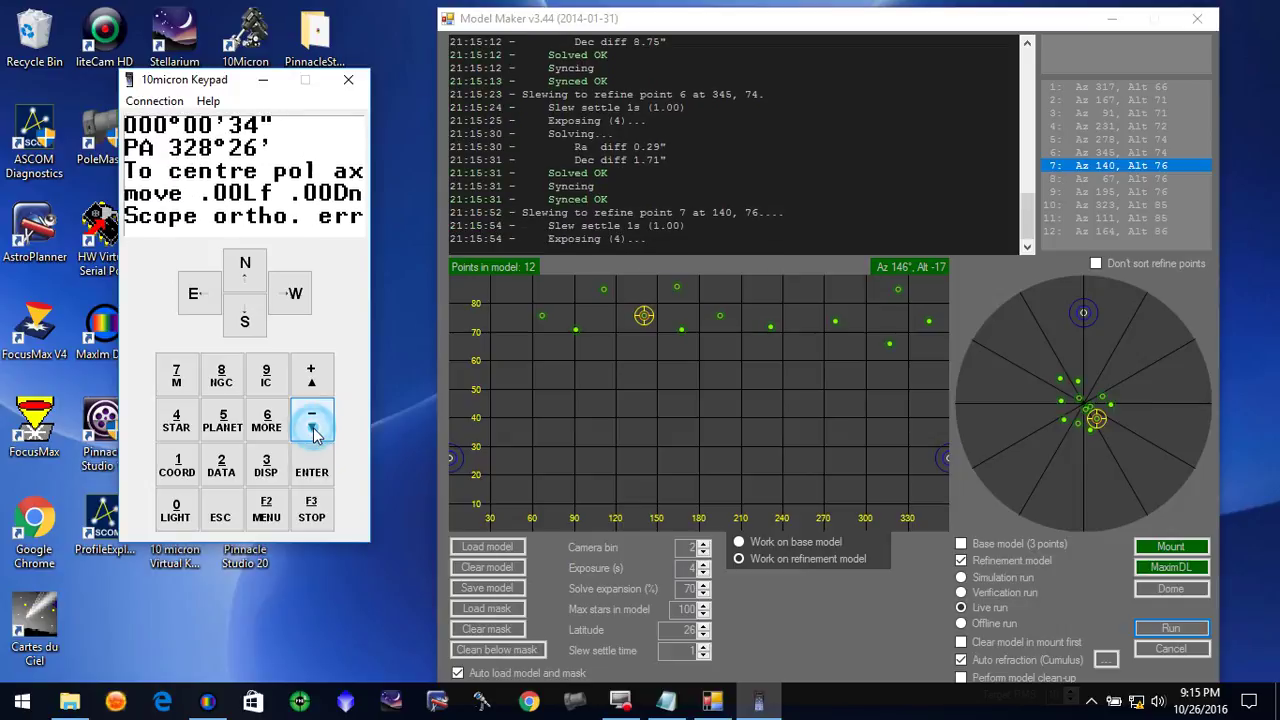
{"action": "left_click", "coordinate": [313, 428]}
{"action": "left_click", "coordinate": [313, 428]}
{"action": "left_click", "coordinate": [313, 428]}
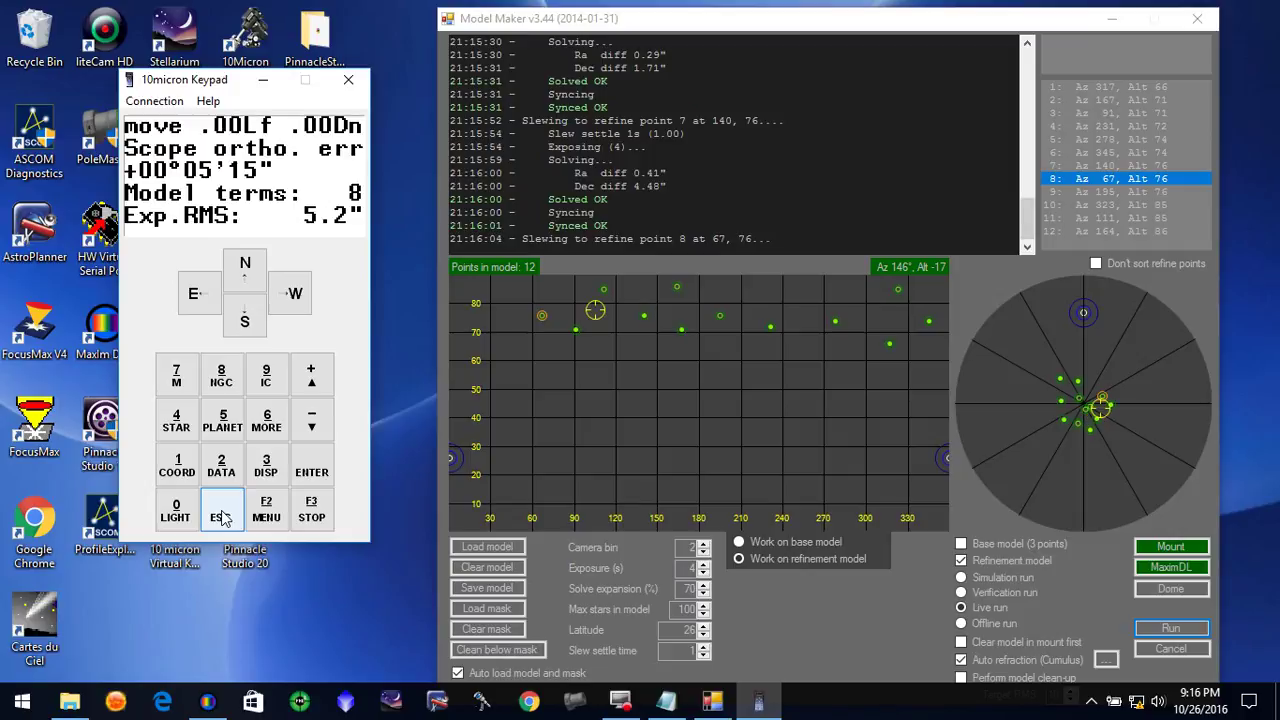
Reopen the 10-star alignment info, page down to Exp.RMS 11.4", then return to the Align menu.
{"action": "left_click", "coordinate": [221, 516]}
{"action": "left_click", "coordinate": [311, 475]}
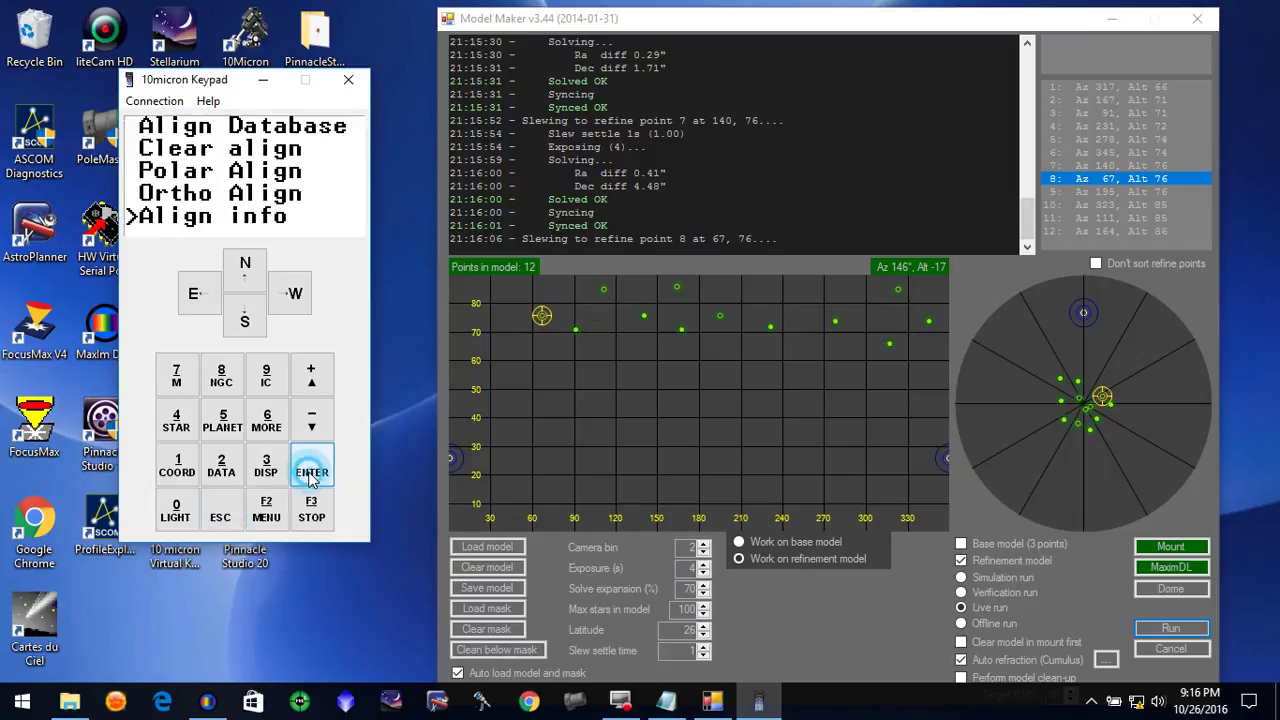
{"action": "left_click", "coordinate": [312, 420]}
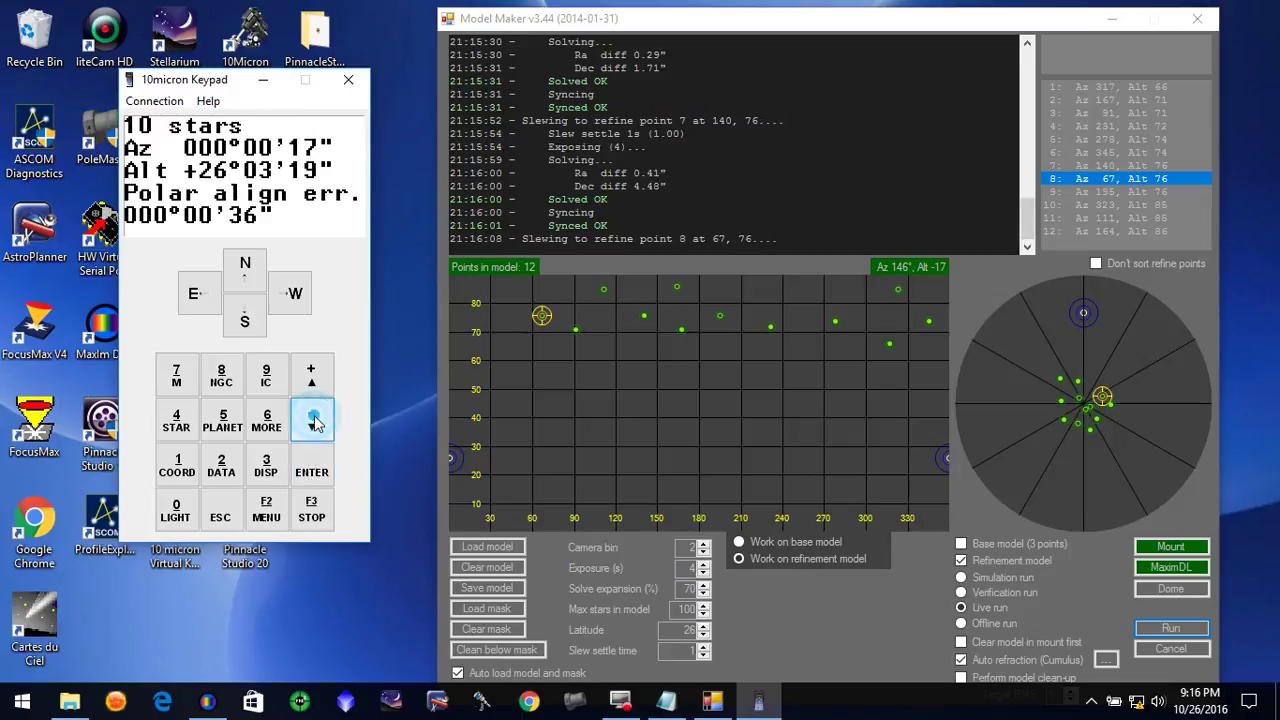
{"action": "left_click", "coordinate": [313, 421]}
{"action": "left_click", "coordinate": [313, 421]}
{"action": "left_click", "coordinate": [313, 421]}
{"action": "left_click", "coordinate": [313, 421]}
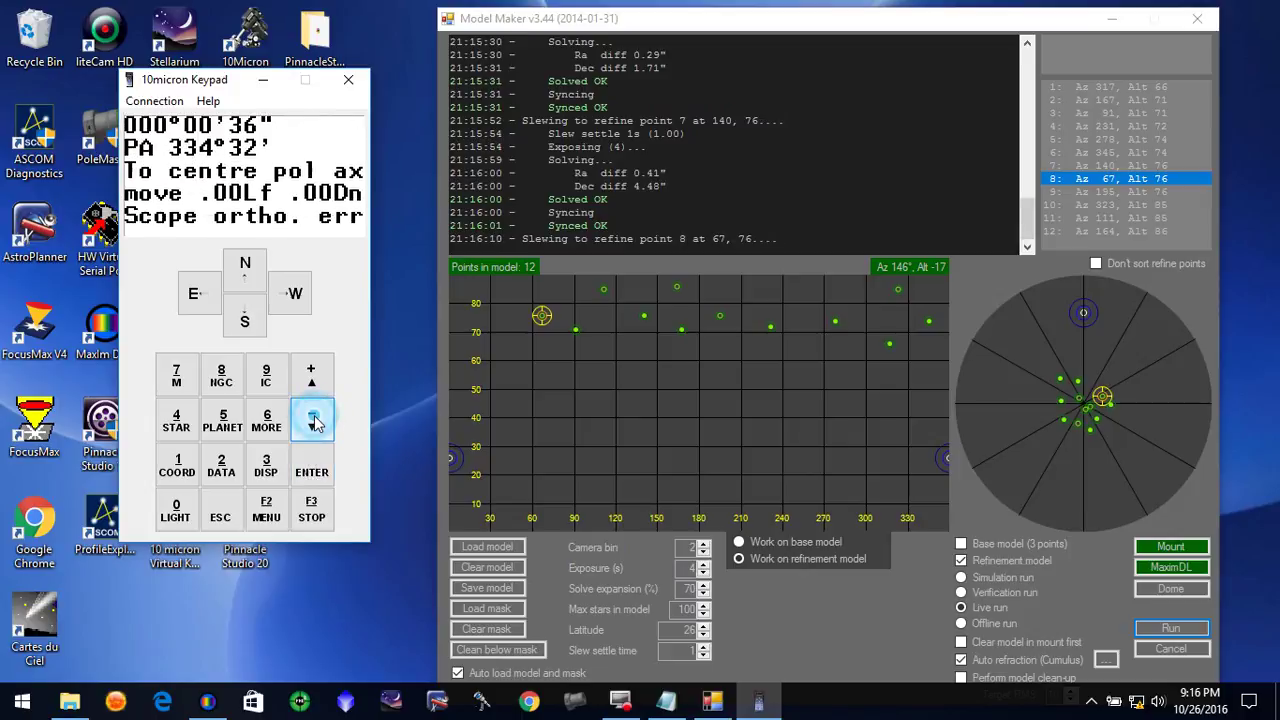
{"action": "left_click", "coordinate": [313, 421]}
{"action": "left_click", "coordinate": [313, 421]}
{"action": "left_click", "coordinate": [313, 421]}
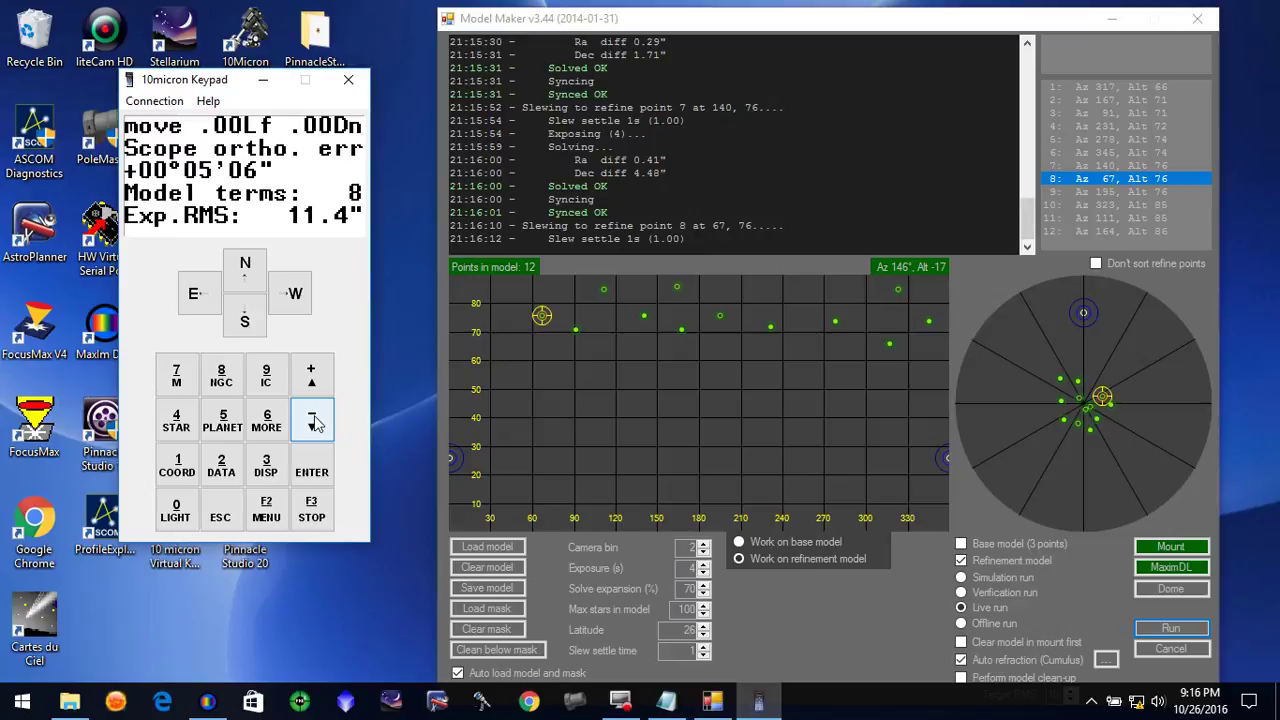
{"action": "left_click", "coordinate": [236, 514]}
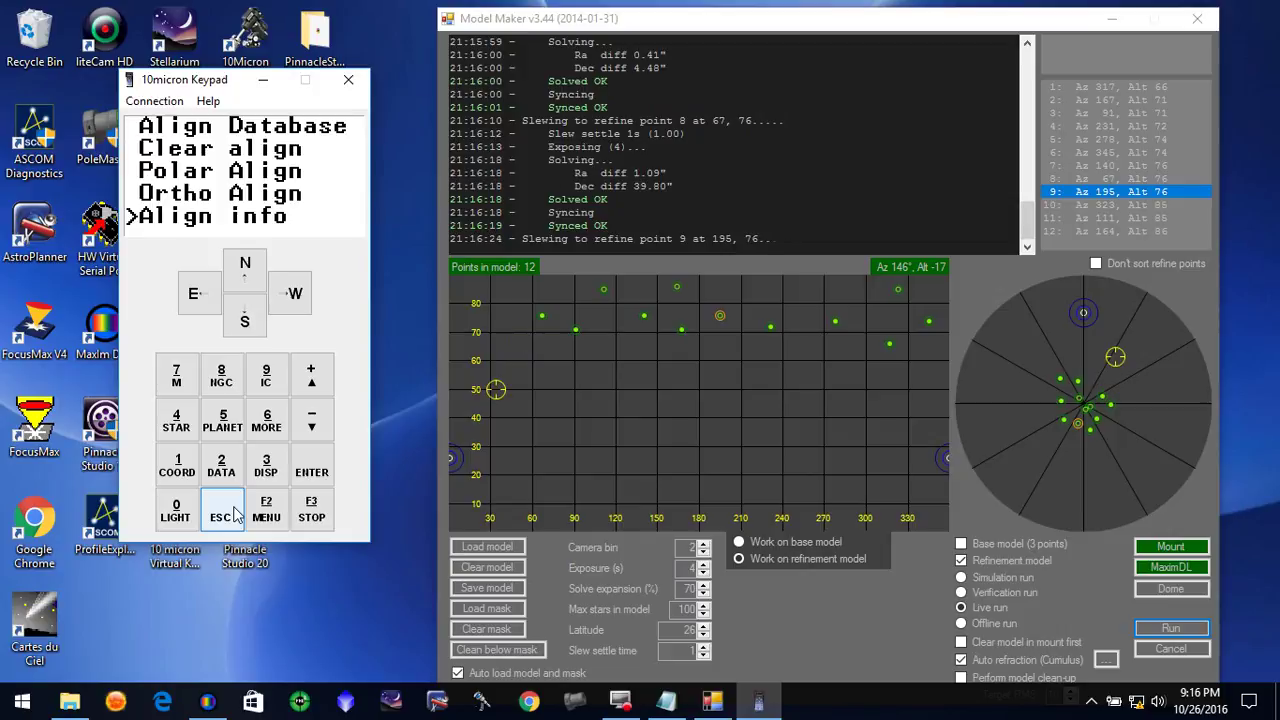
Open the 11-star alignment info, page down to model terms and expected RMS, then return to the Align menu.
{"action": "left_click", "coordinate": [312, 468]}
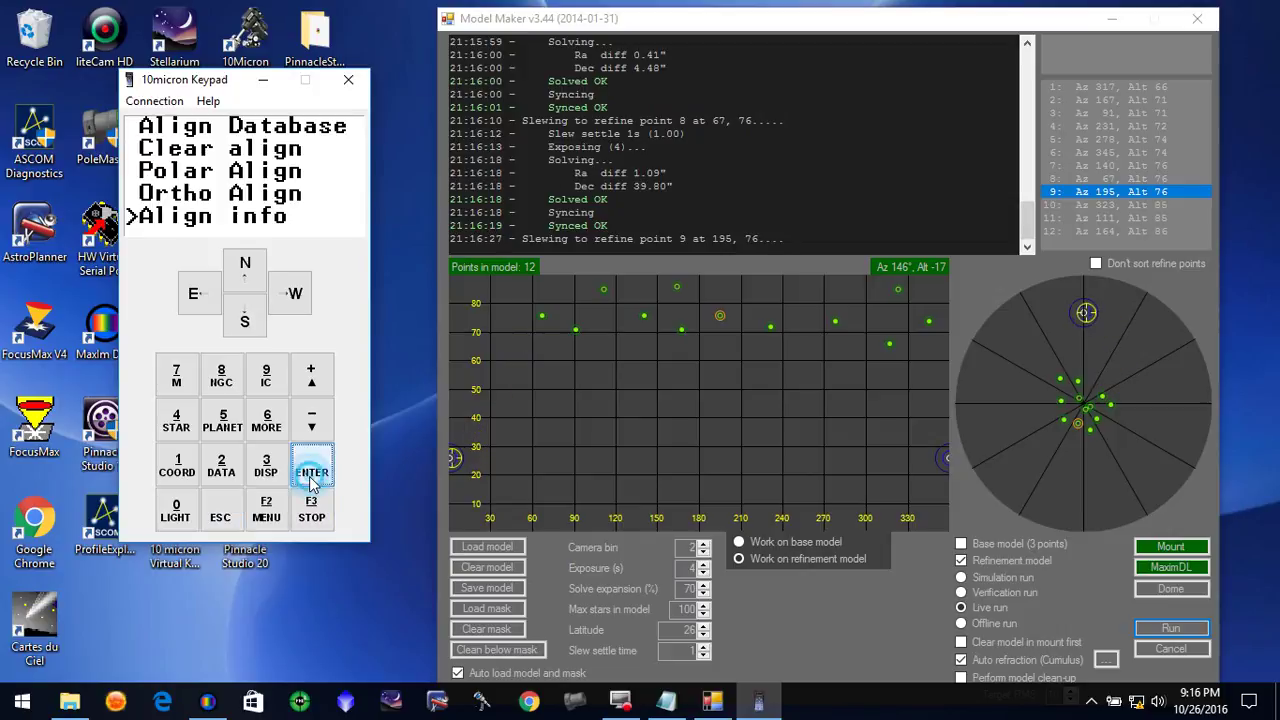
{"action": "left_click", "coordinate": [311, 422]}
{"action": "left_click", "coordinate": [311, 422]}
{"action": "left_click", "coordinate": [311, 422]}
{"action": "left_click", "coordinate": [311, 422]}
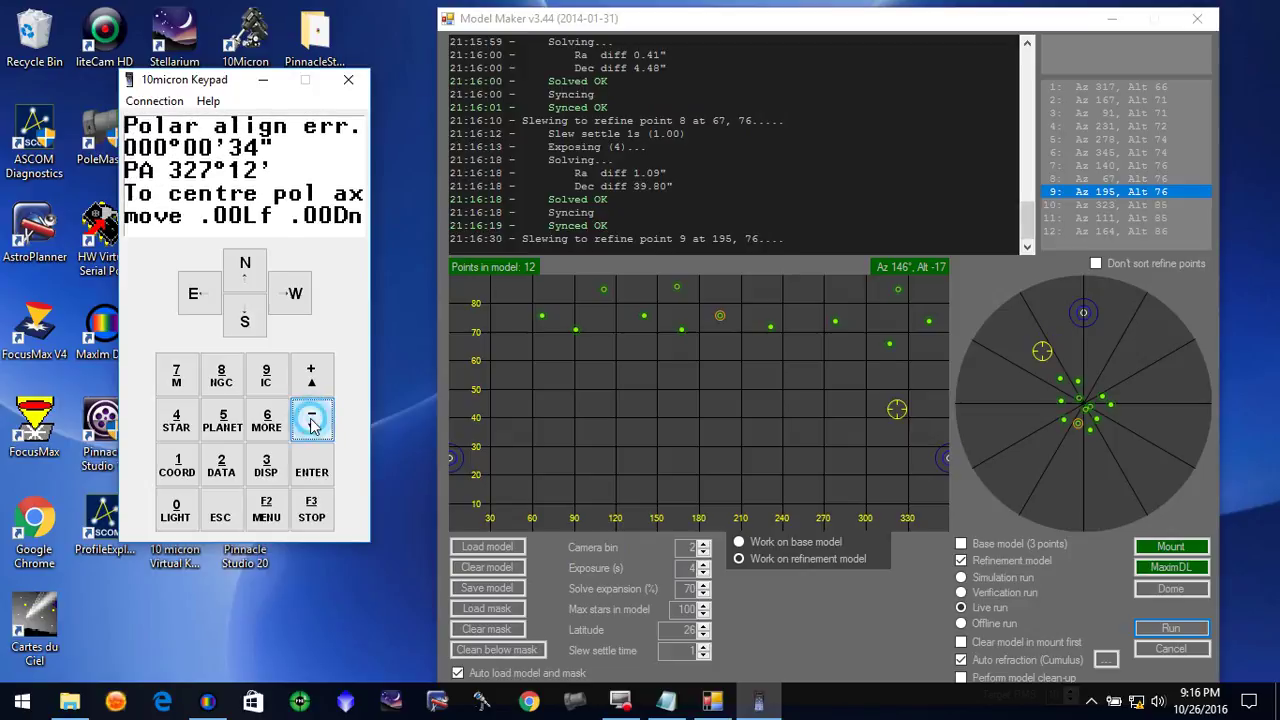
{"action": "left_click", "coordinate": [311, 422]}
{"action": "left_click", "coordinate": [311, 422]}
{"action": "left_click", "coordinate": [311, 422]}
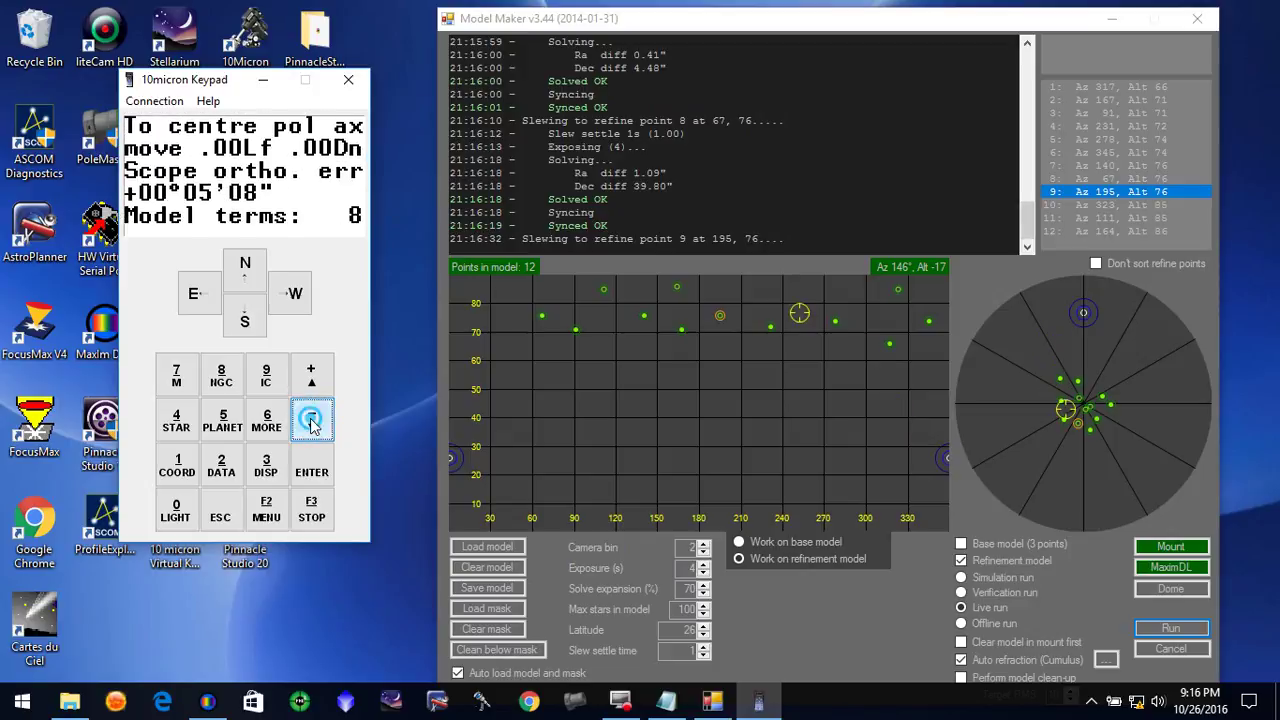
{"action": "left_click", "coordinate": [311, 422]}
{"action": "left_click", "coordinate": [221, 510]}
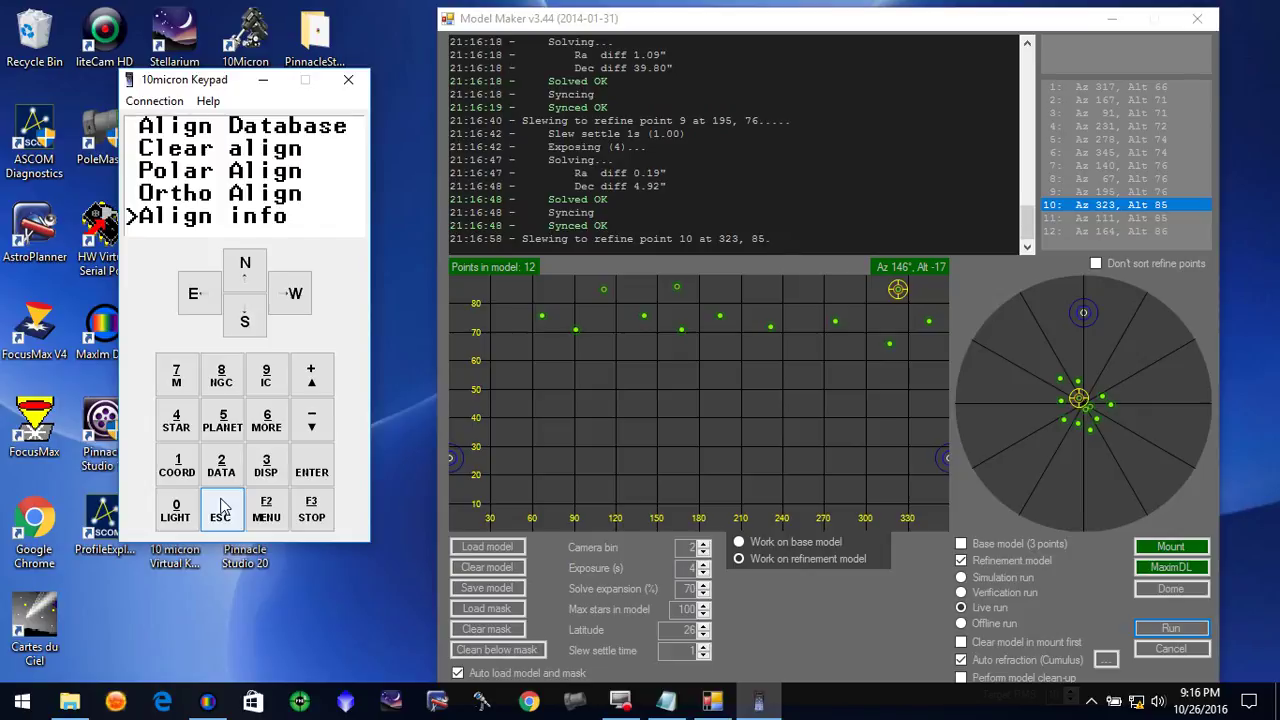
Navigate from the main menu into Alignment, down past Ortho Align to Align info, and open it.
{"action": "left_click", "coordinate": [222, 507]}
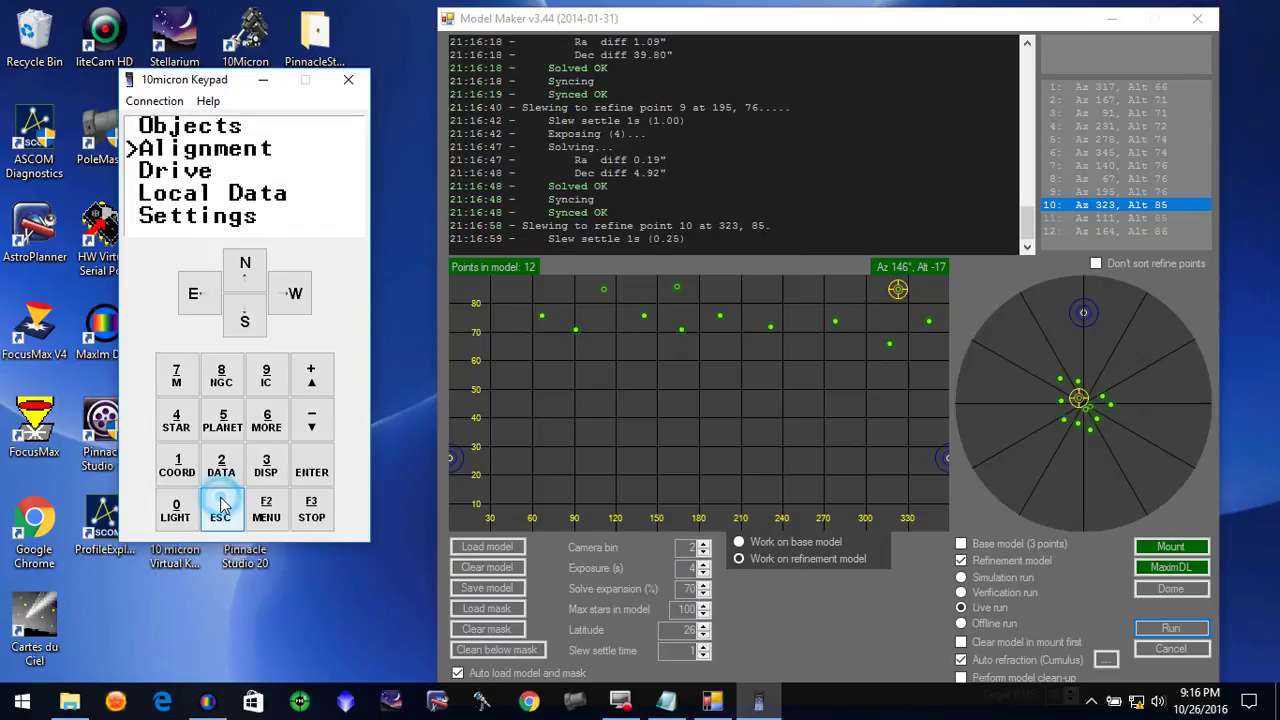
{"action": "left_click", "coordinate": [308, 470]}
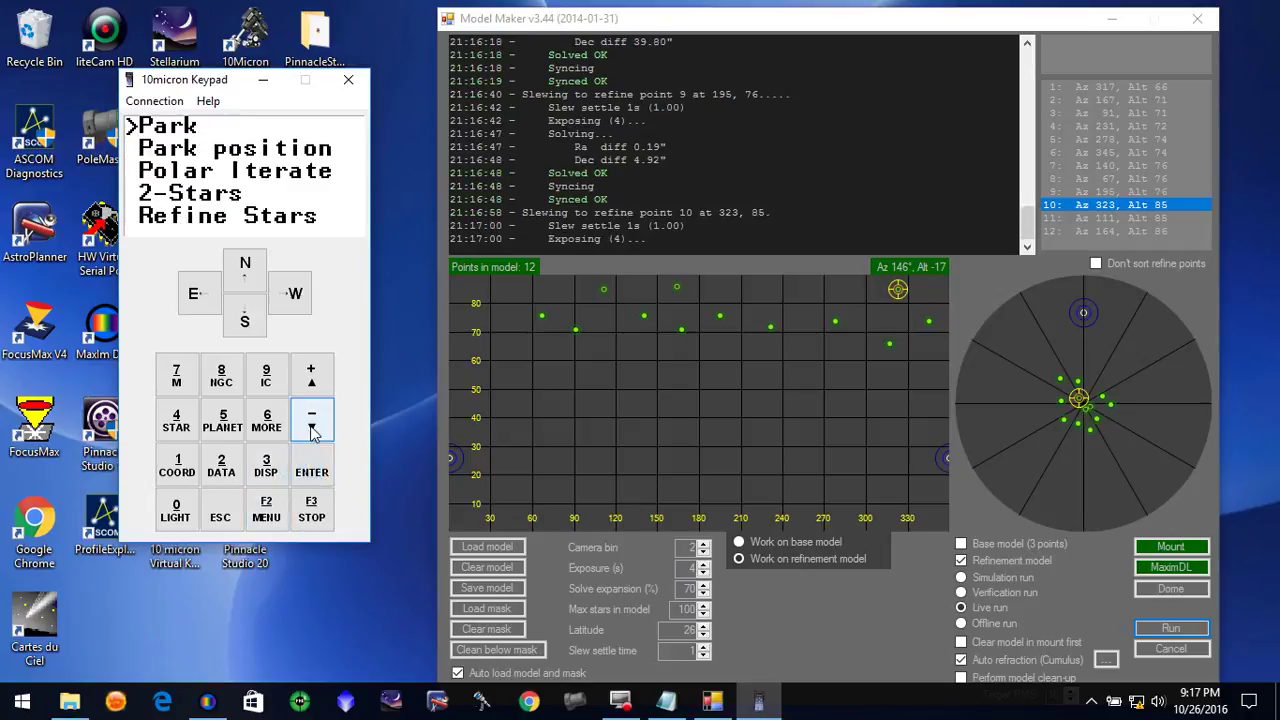
{"action": "left_click", "coordinate": [311, 425]}
{"action": "left_click", "coordinate": [311, 425]}
{"action": "left_click", "coordinate": [311, 425]}
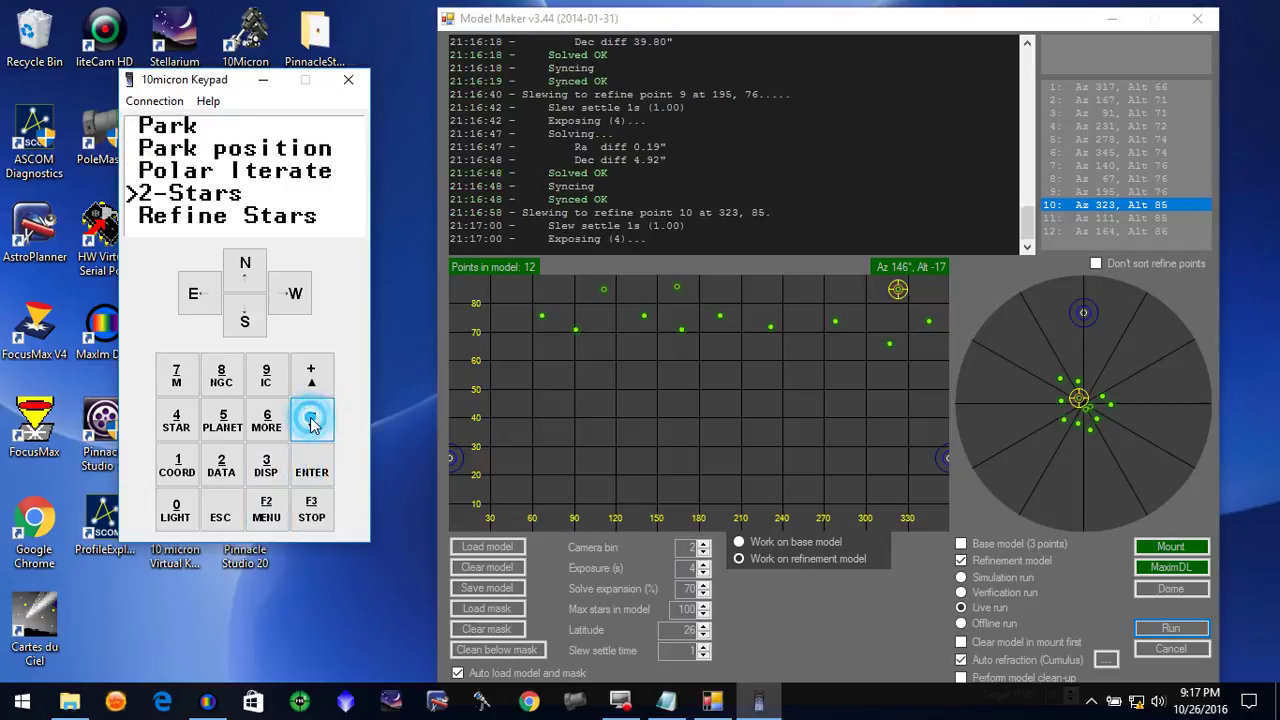
{"action": "left_click", "coordinate": [311, 425]}
{"action": "left_click", "coordinate": [311, 425]}
{"action": "left_click", "coordinate": [311, 425]}
{"action": "left_click", "coordinate": [311, 425]}
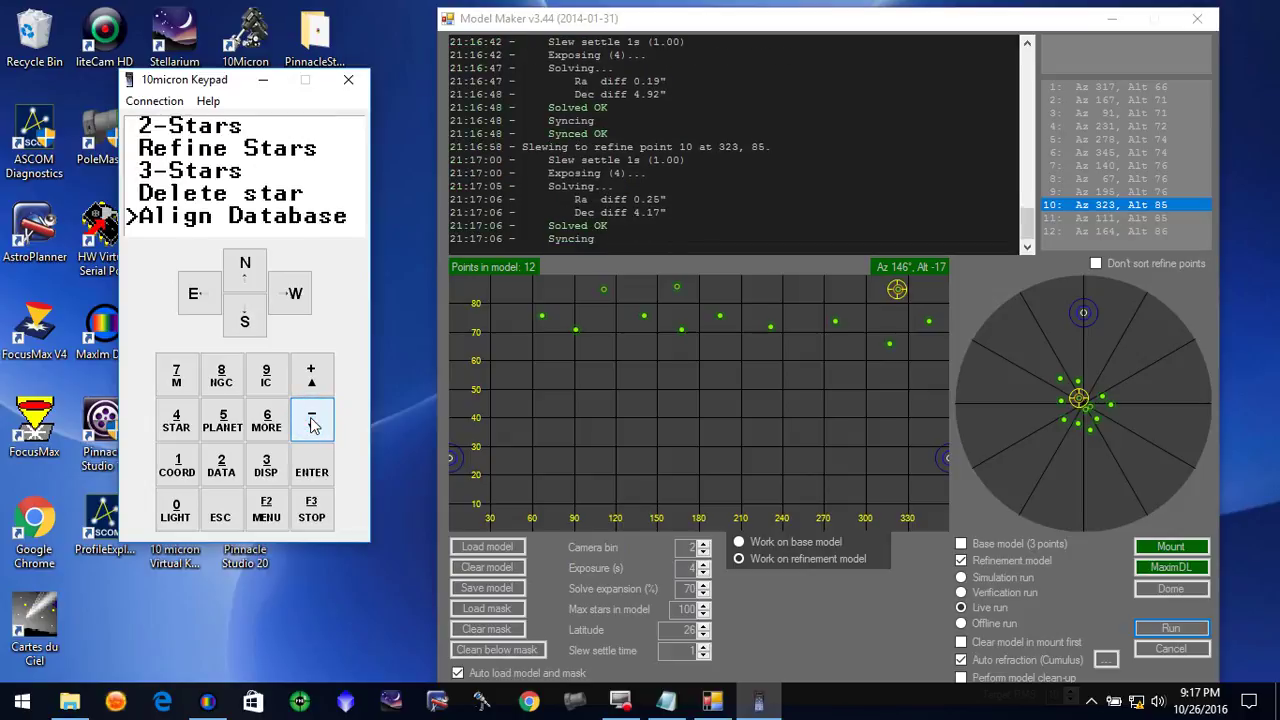
{"action": "left_click", "coordinate": [311, 425]}
{"action": "left_click", "coordinate": [311, 425]}
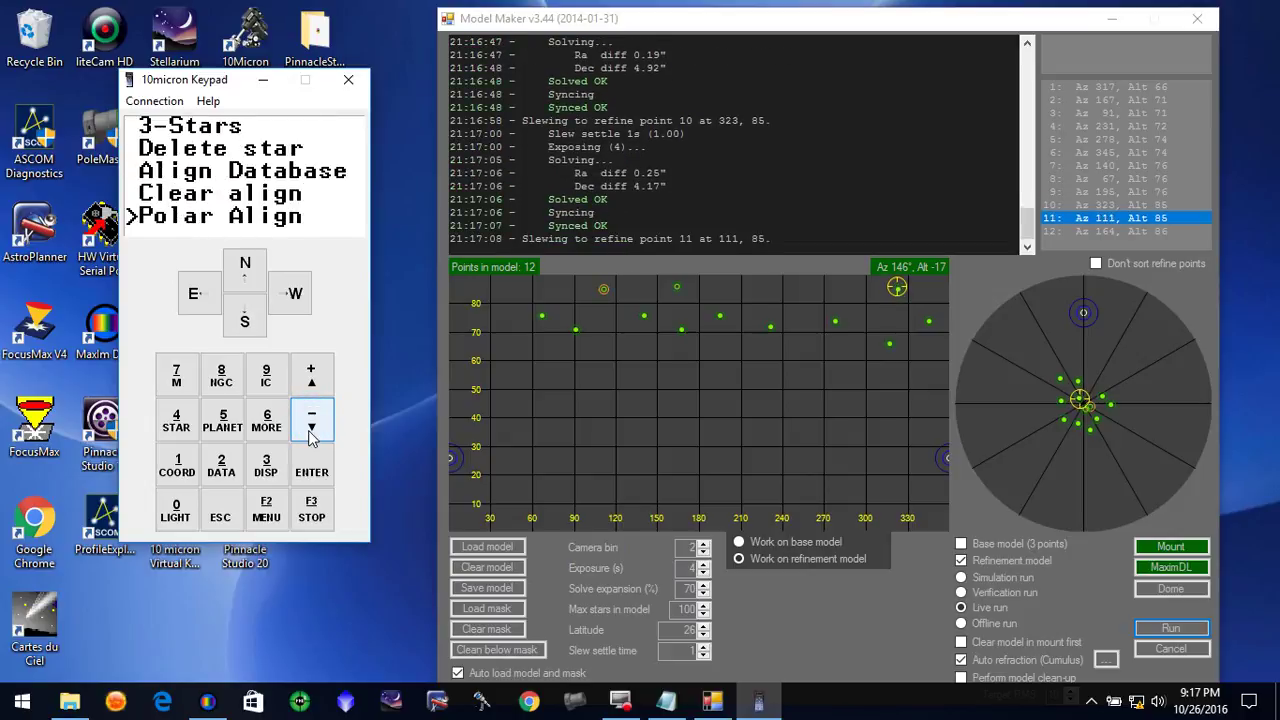
{"action": "left_click", "coordinate": [311, 428]}
{"action": "left_click", "coordinate": [311, 427]}
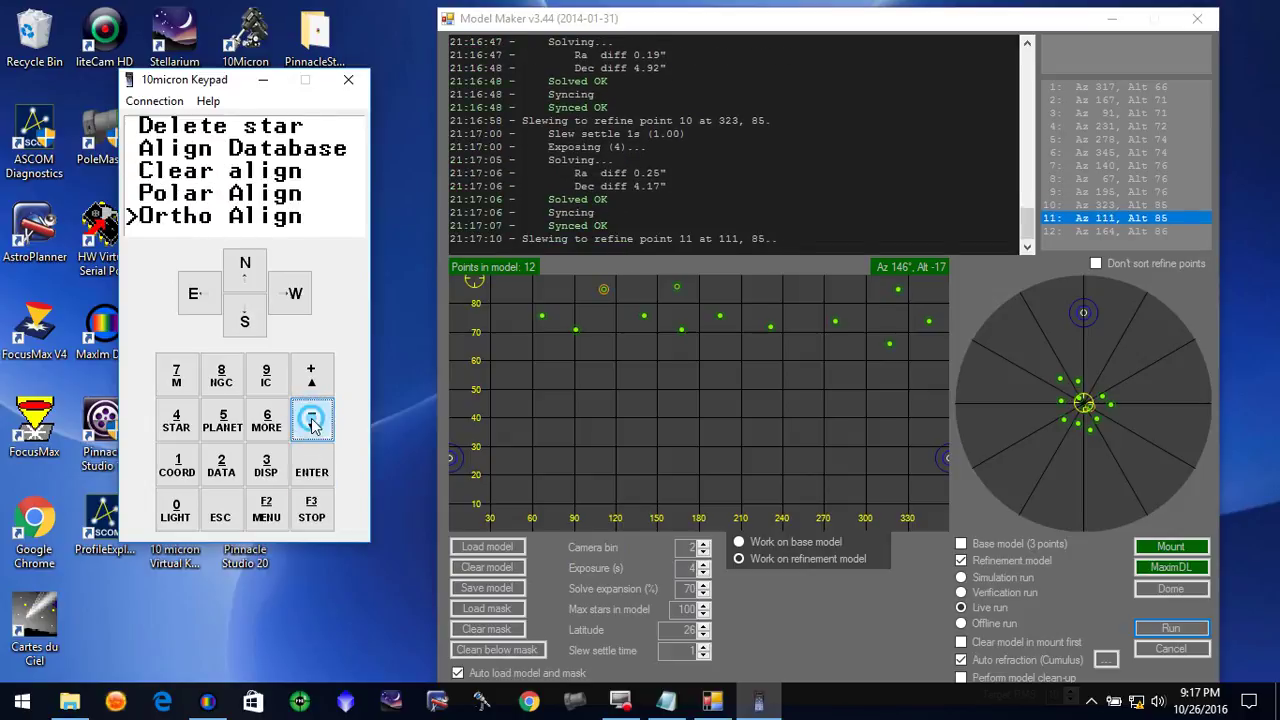
{"action": "left_click", "coordinate": [307, 464]}
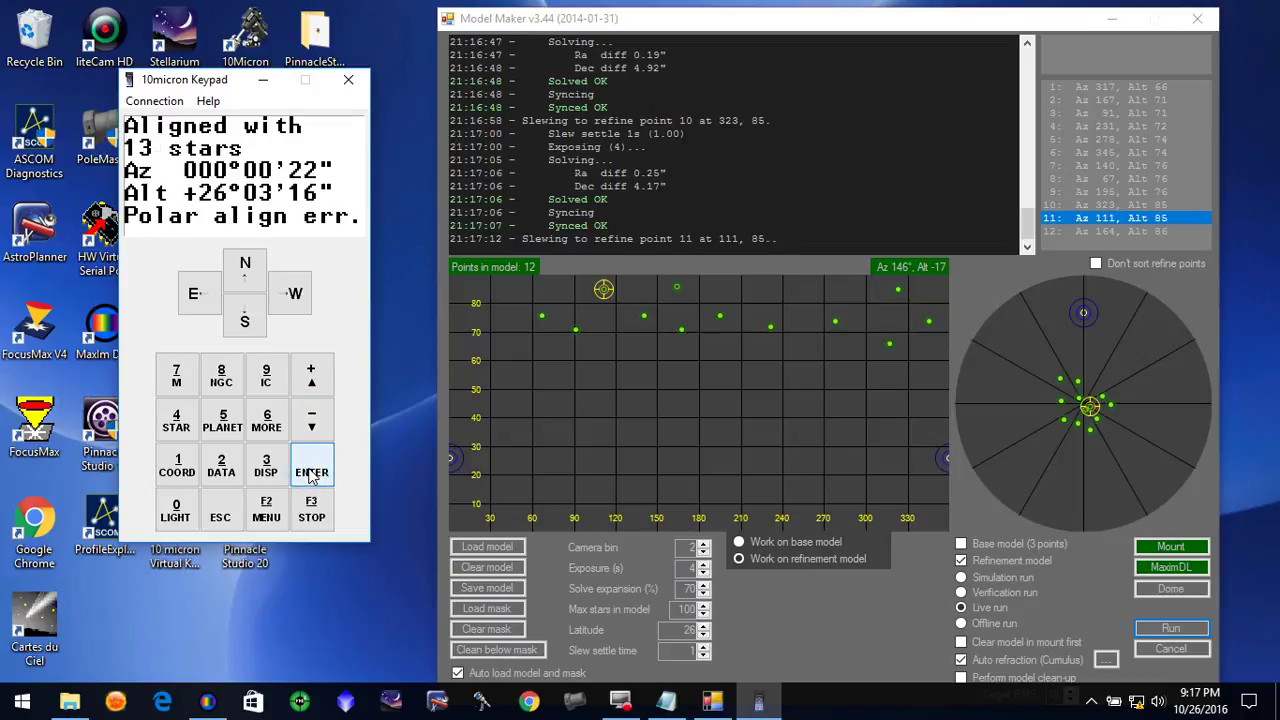
Page the 13-star alignment info past PA 325°51' to Exp.RMS 12.9" and the align stars line.
{"action": "left_click", "coordinate": [313, 425]}
{"action": "left_click", "coordinate": [313, 427]}
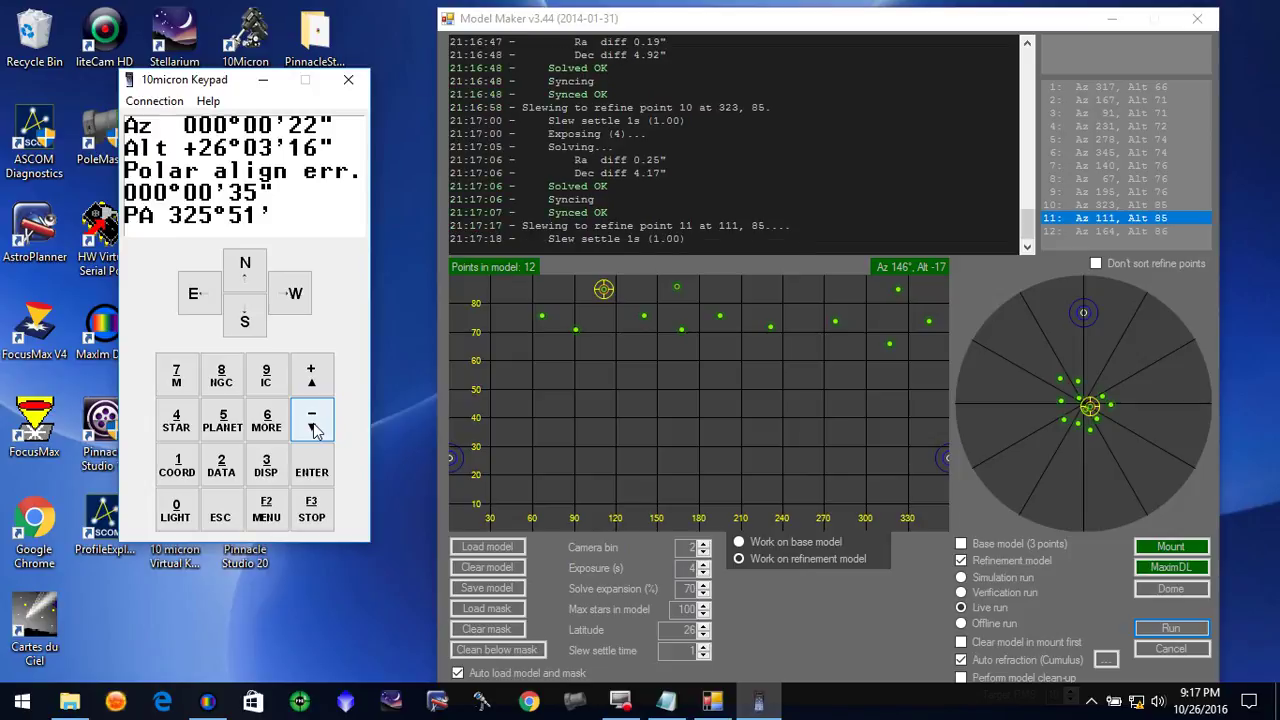
{"action": "left_click", "coordinate": [313, 427]}
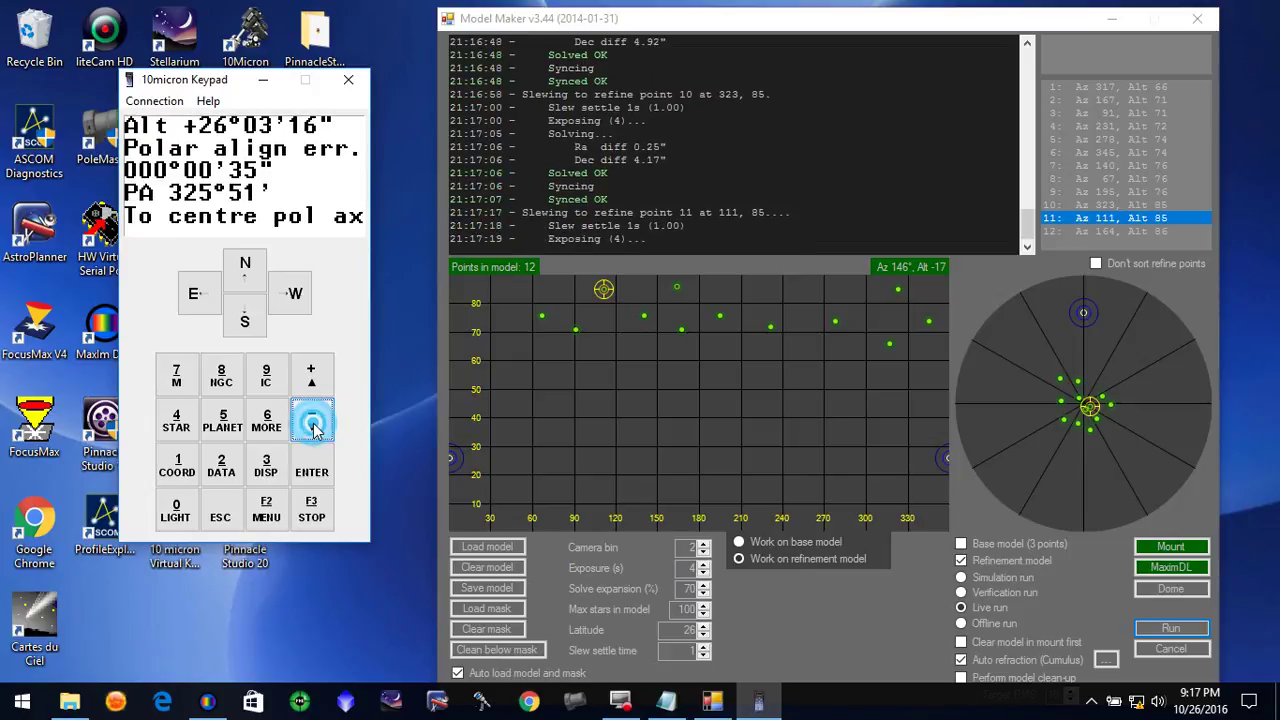
{"action": "left_click", "coordinate": [313, 427]}
{"action": "left_click", "coordinate": [313, 427]}
{"action": "left_click", "coordinate": [313, 427]}
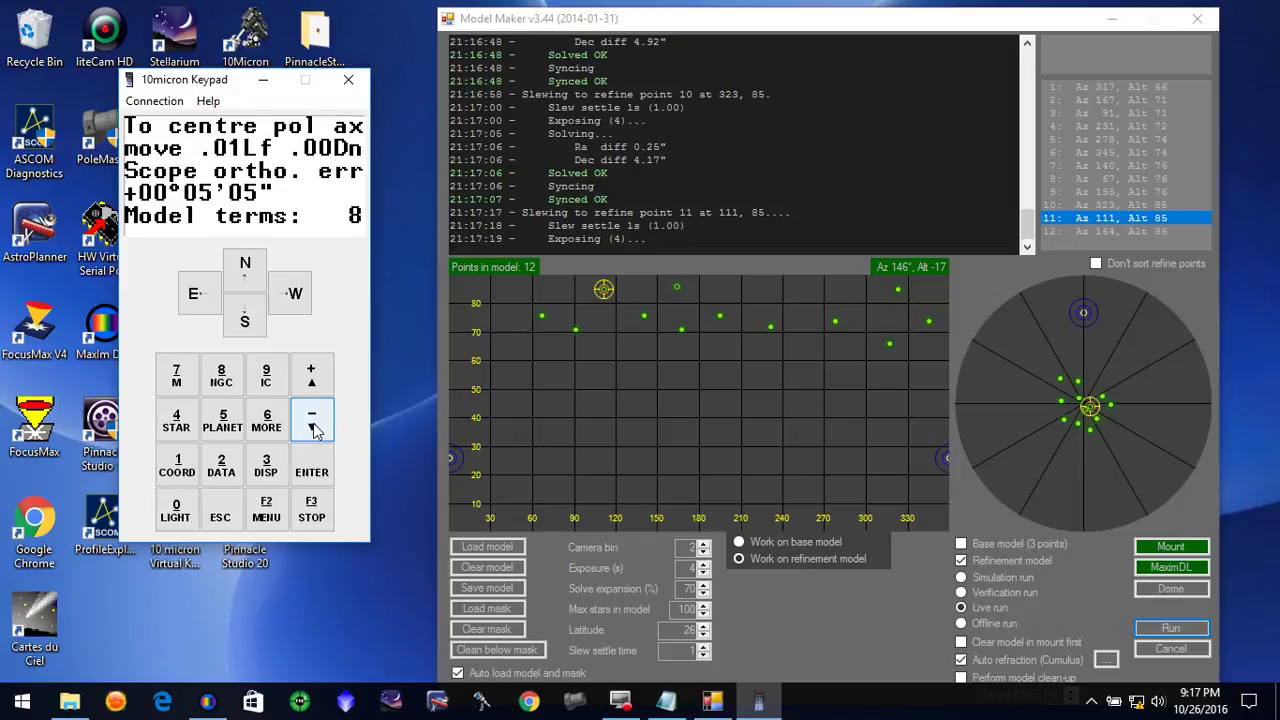
{"action": "left_click", "coordinate": [313, 427]}
{"action": "left_click", "coordinate": [313, 427]}
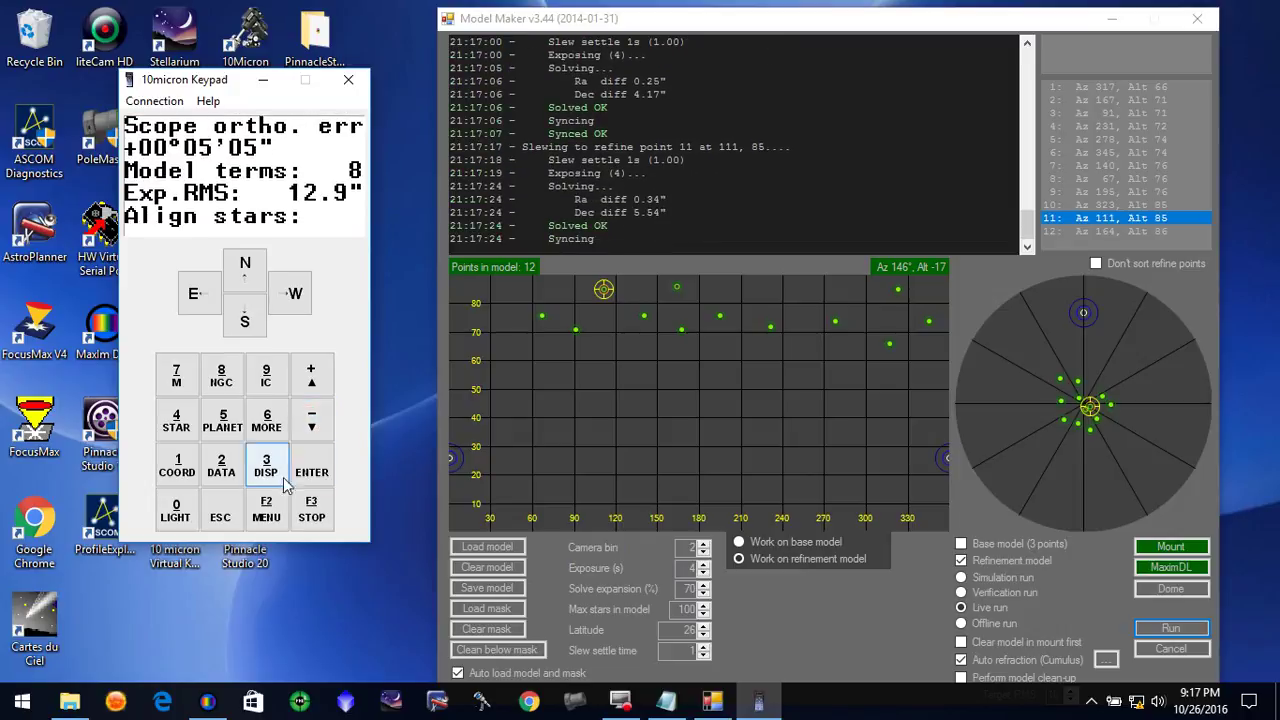
Exit the keypad alignment info while the run finishes with RMS 11.77" over 15 points.
{"action": "left_click", "coordinate": [229, 516]}
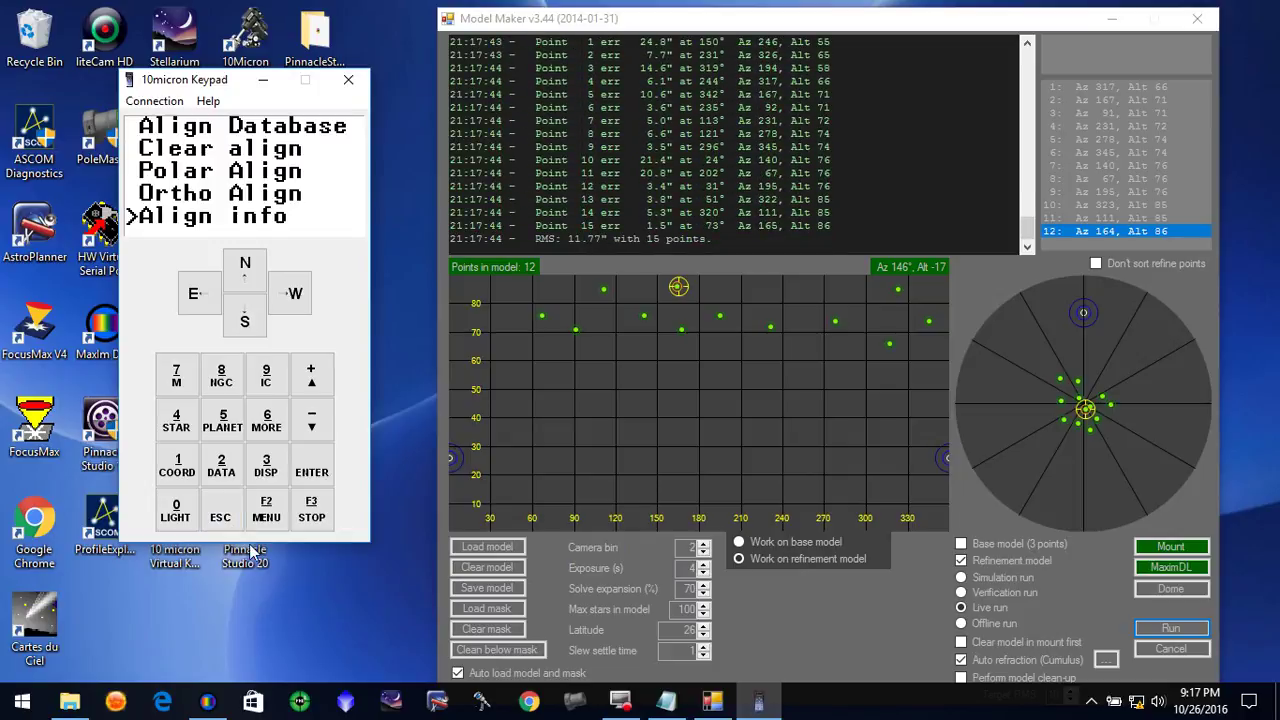
Delete all twelve green model points from the altitude/azimuth plot, leaving 0 points in the model.
{"action": "left_click", "coordinate": [928, 319]}
{"action": "left_click", "coordinate": [889, 342]}
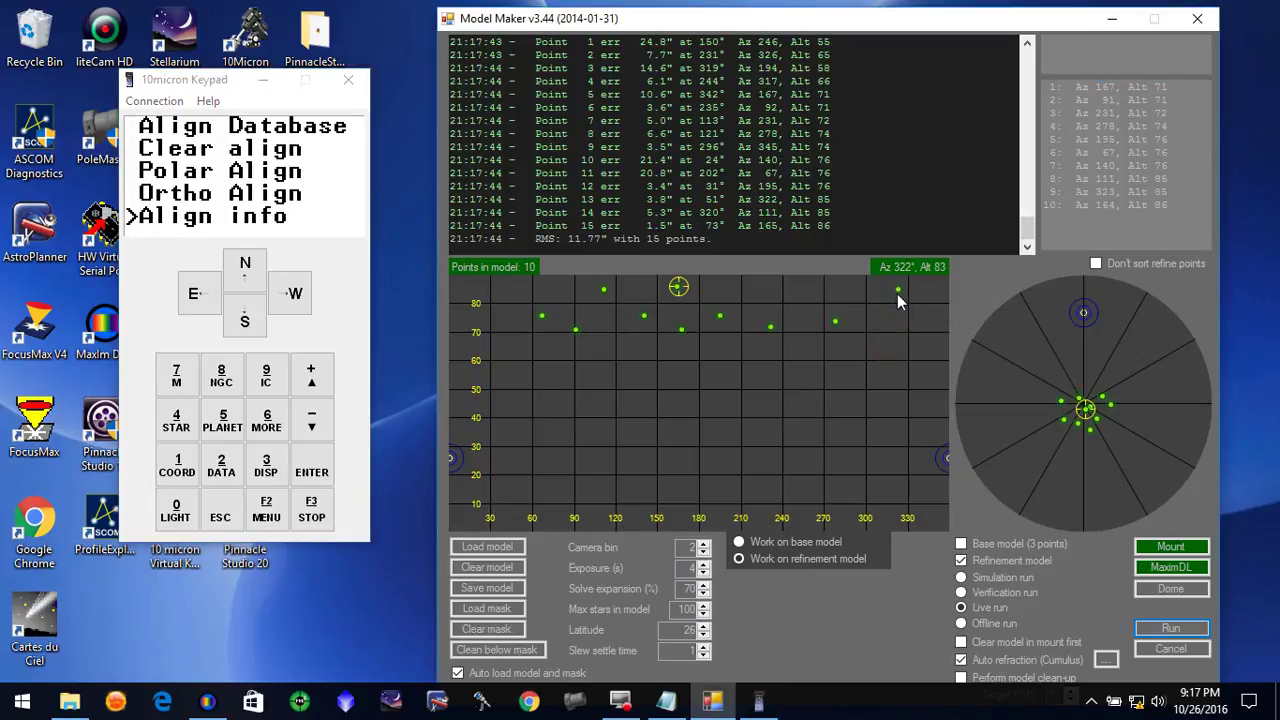
{"action": "left_click", "coordinate": [899, 291]}
{"action": "left_click", "coordinate": [836, 323]}
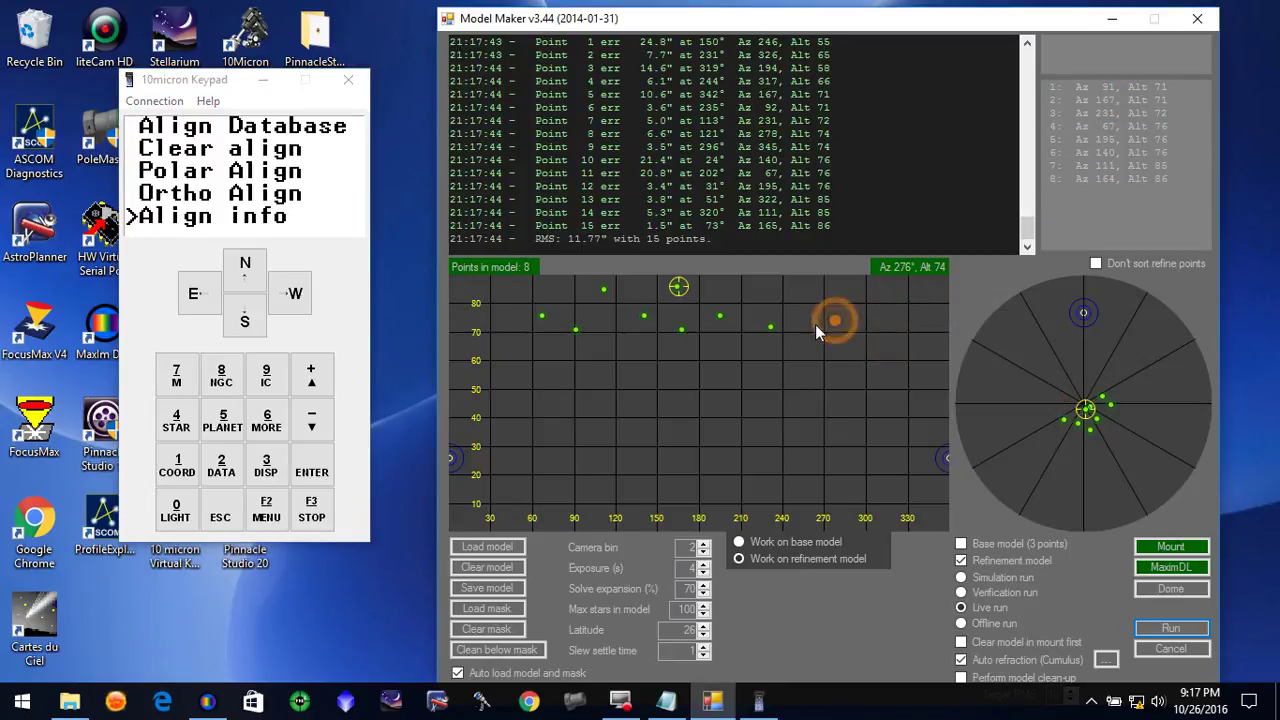
{"action": "left_click", "coordinate": [772, 327]}
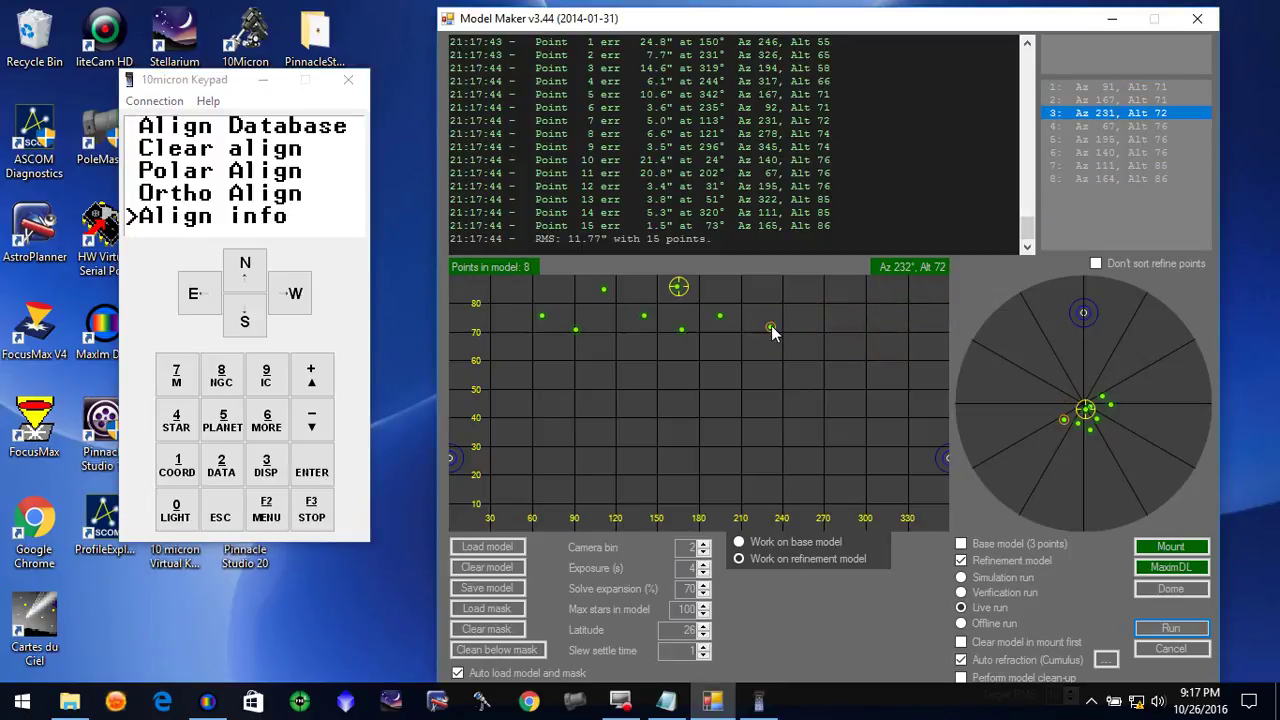
{"action": "left_click", "coordinate": [720, 316]}
{"action": "left_click", "coordinate": [681, 329]}
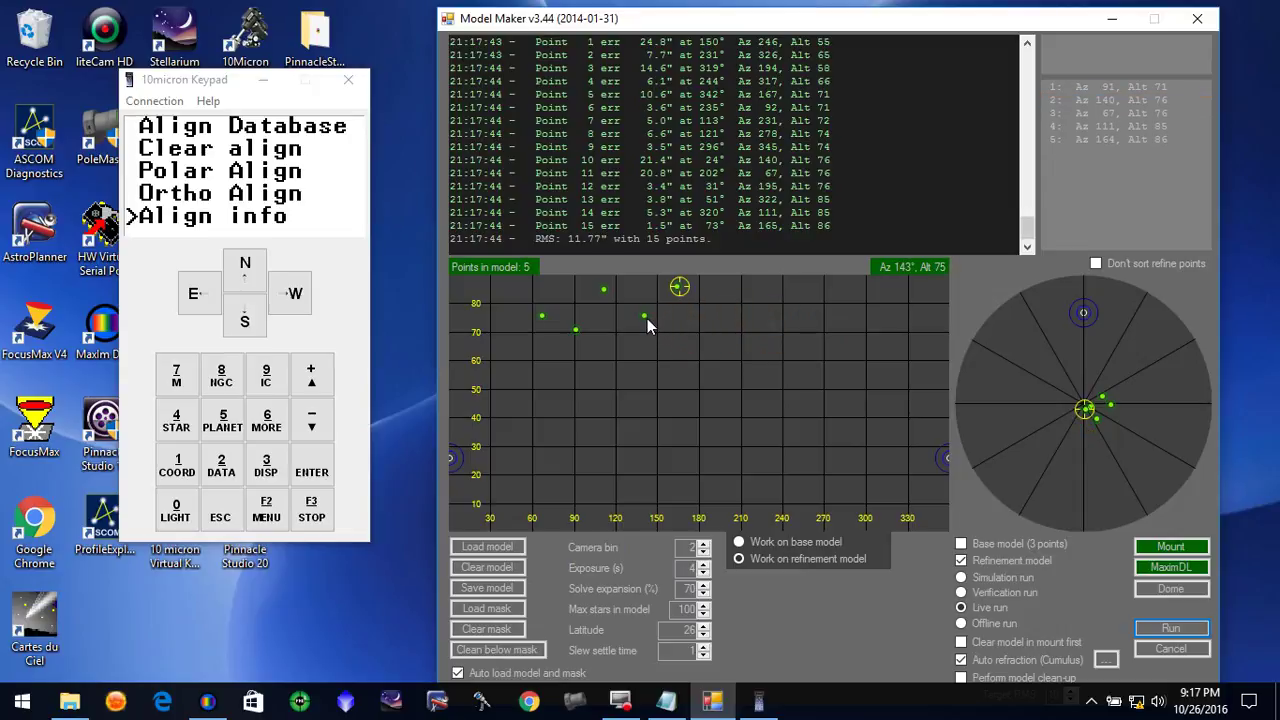
{"action": "left_click", "coordinate": [645, 317]}
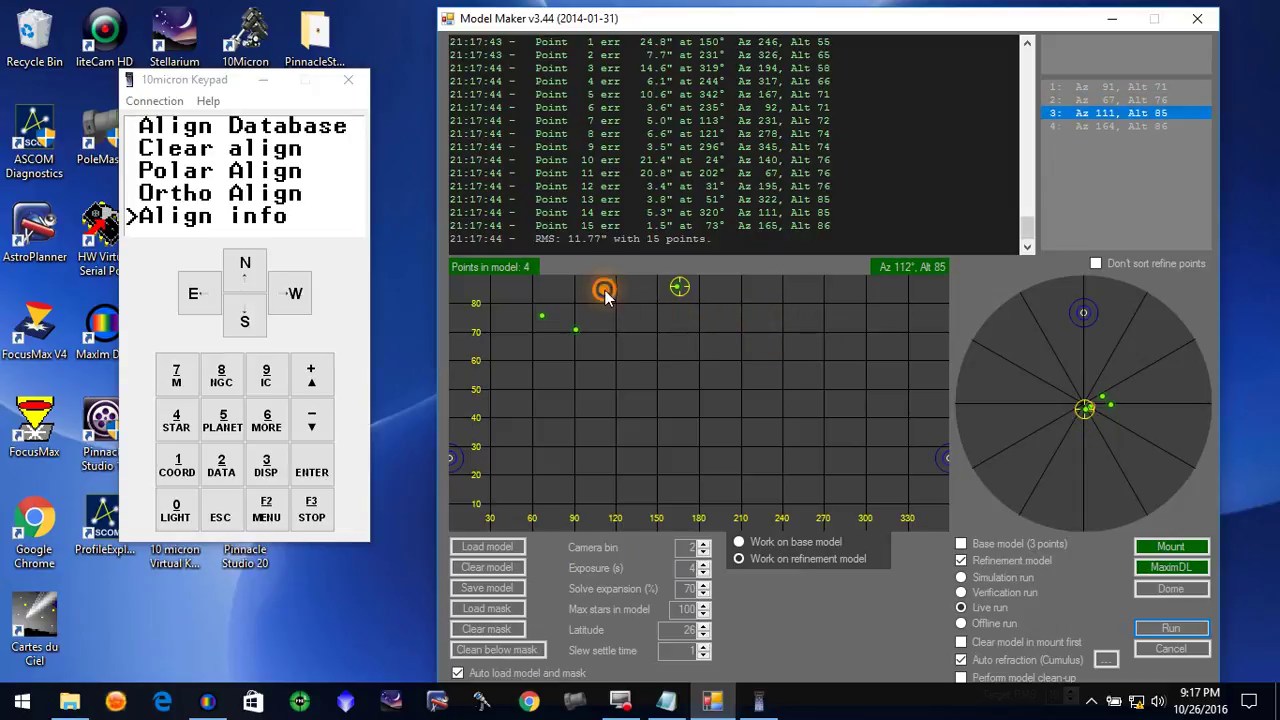
{"action": "left_click", "coordinate": [605, 291]}
{"action": "left_click", "coordinate": [574, 328]}
{"action": "left_click", "coordinate": [539, 317]}
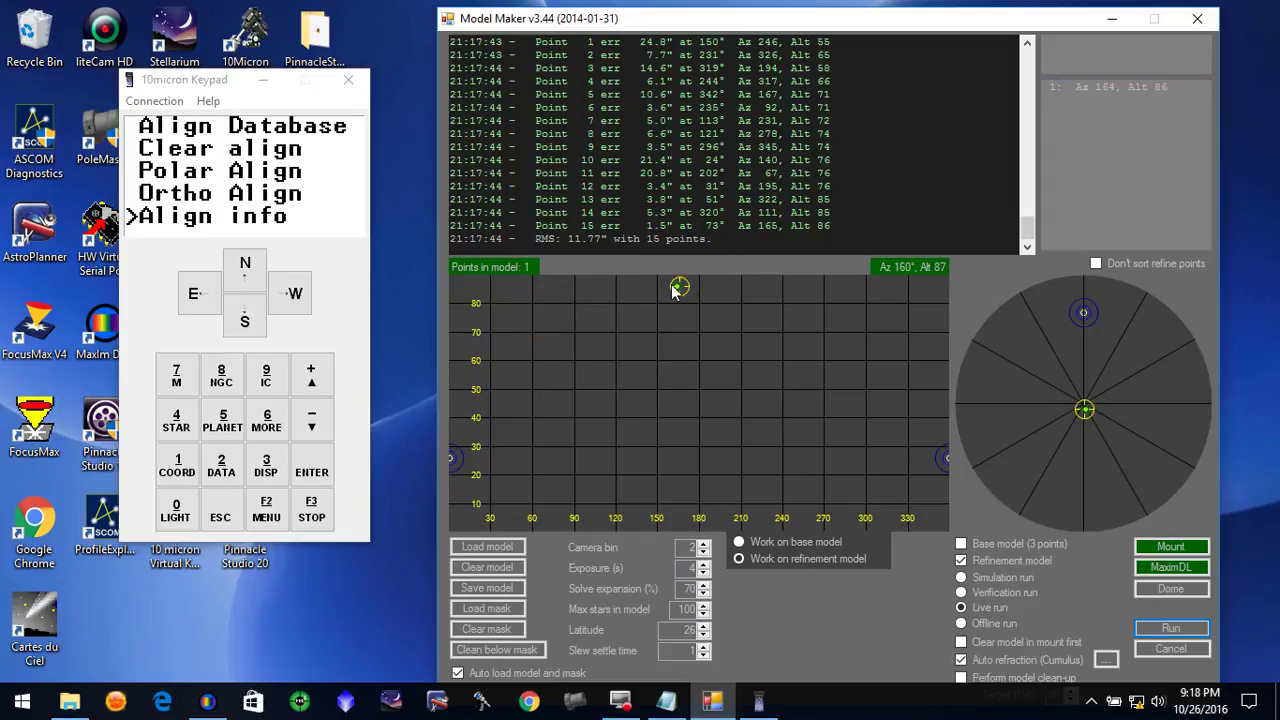
{"action": "left_click", "coordinate": [678, 288]}
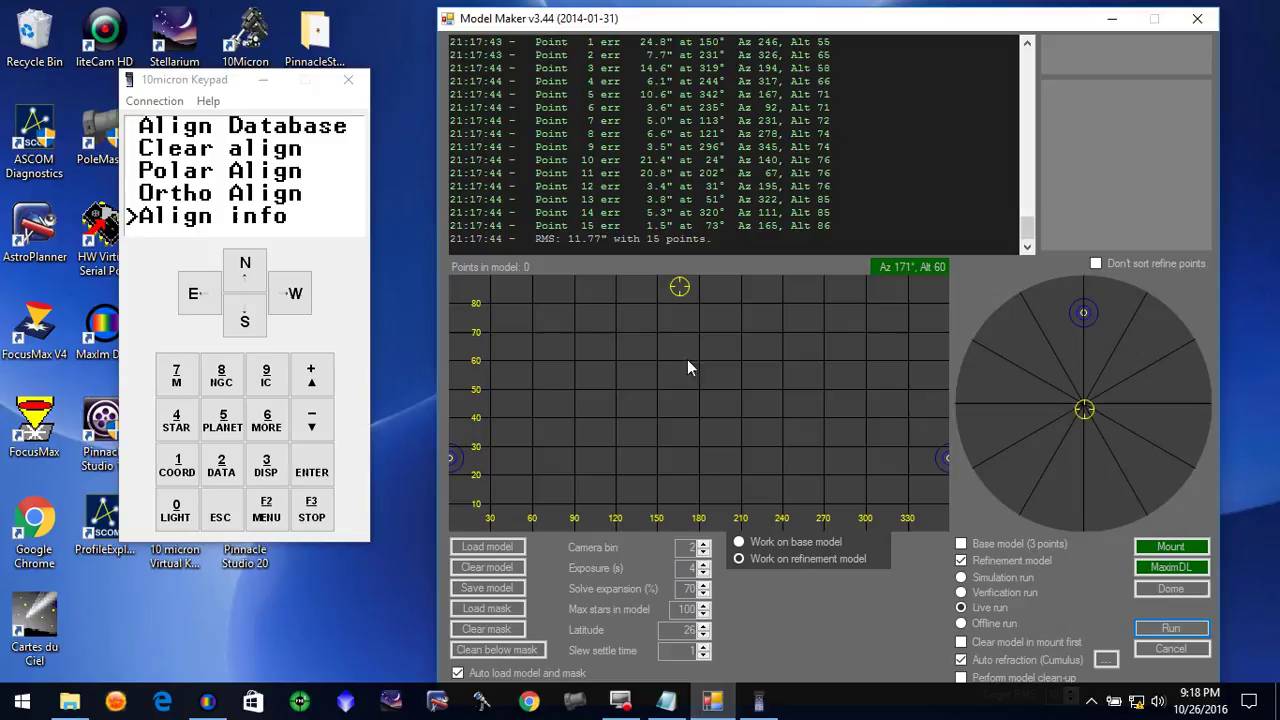